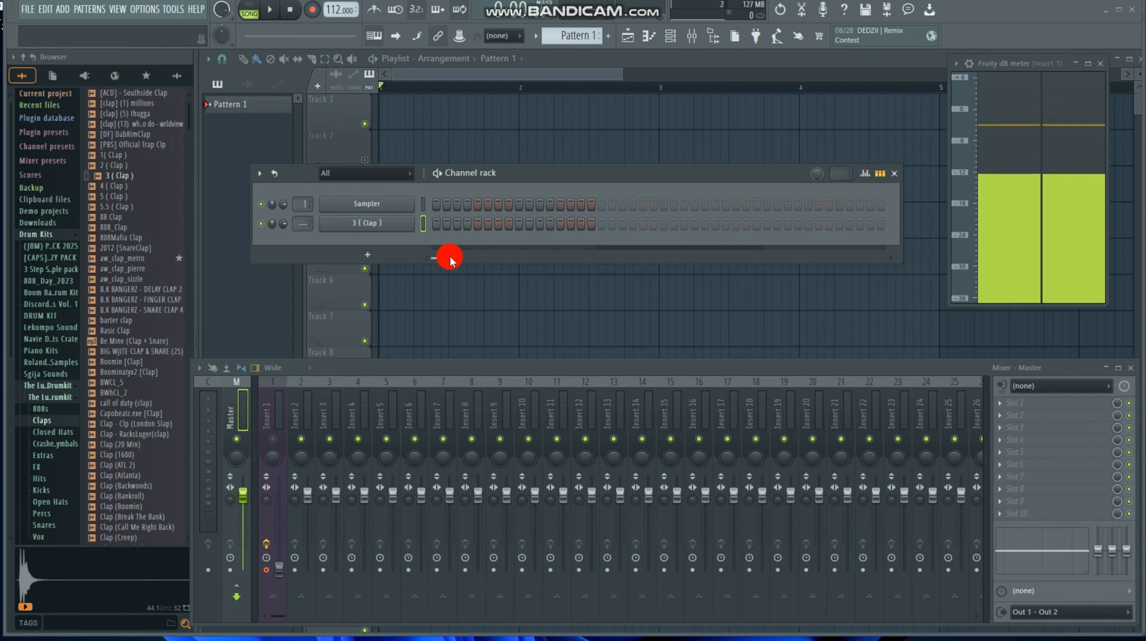
Audition the 3 ( Clap ) sample several times to judge its sound
key("z")
key("z")
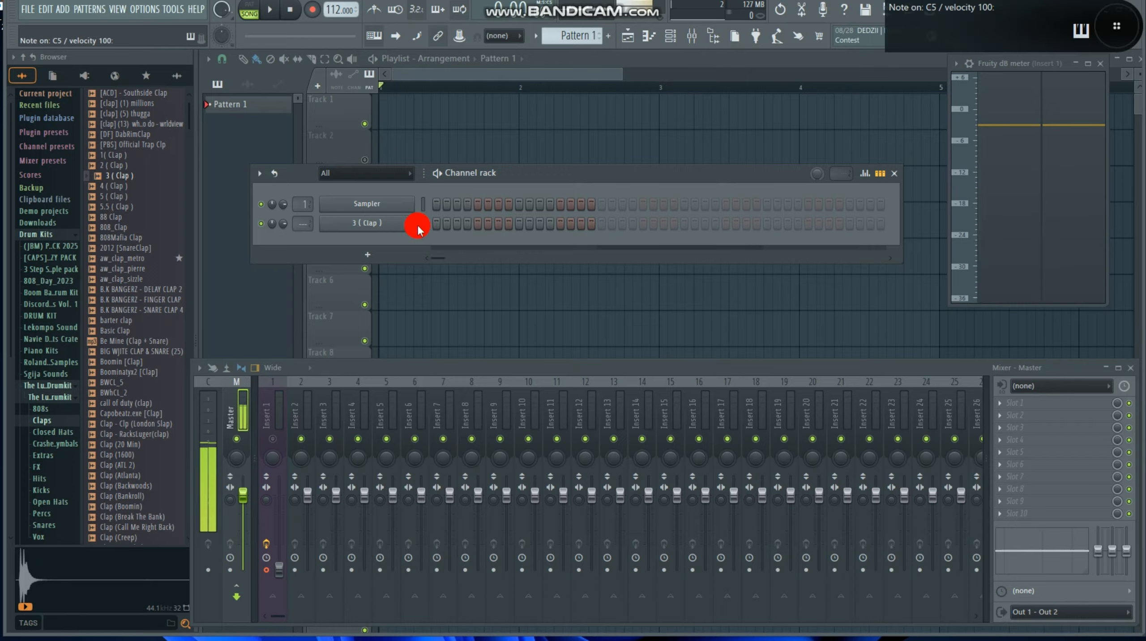
key("z")
key("z")
key("z")
key("z")
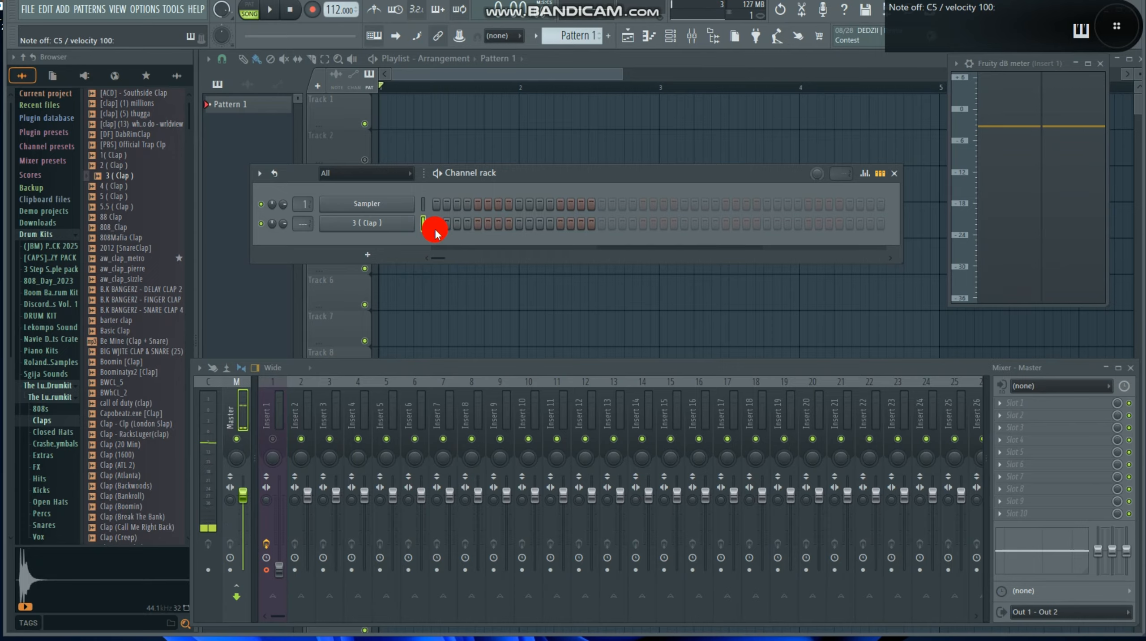
Program claps on steps 1, 5, 9 and 13 of the 3 ( Clap ) channel and play them in pattern mode
left_click(436, 226)
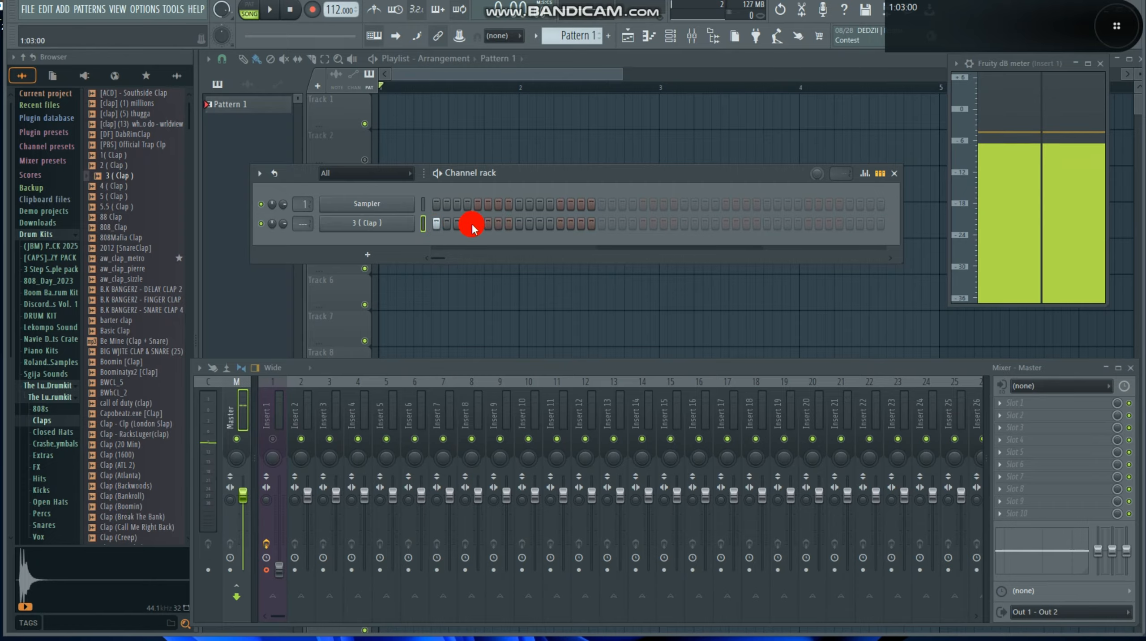
left_click(516, 224)
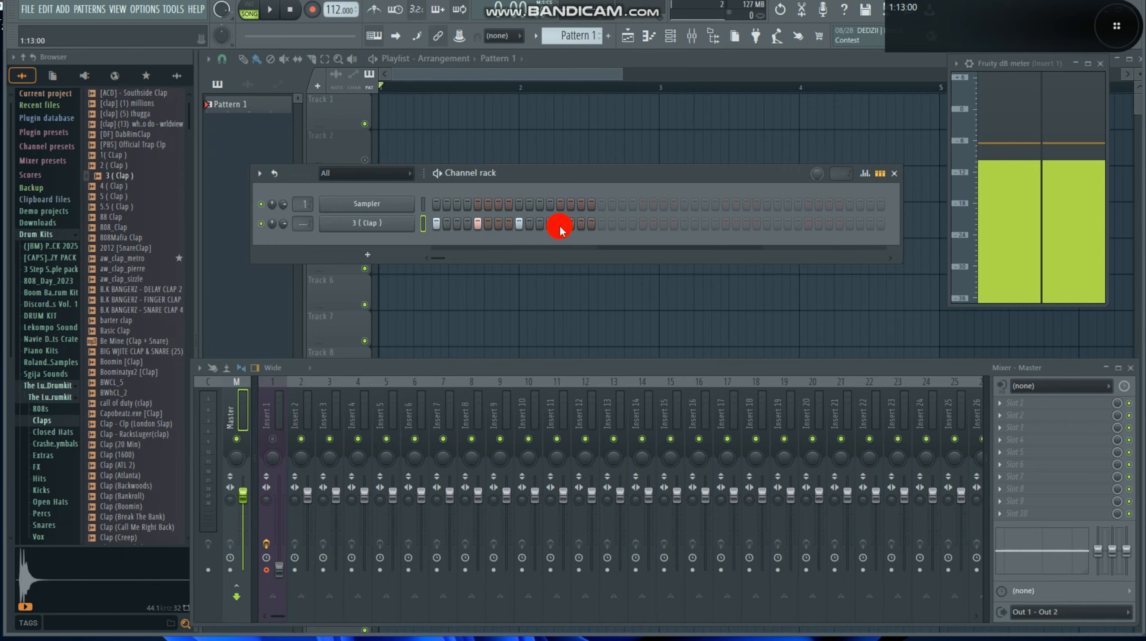
key("space")
left_click(558, 226)
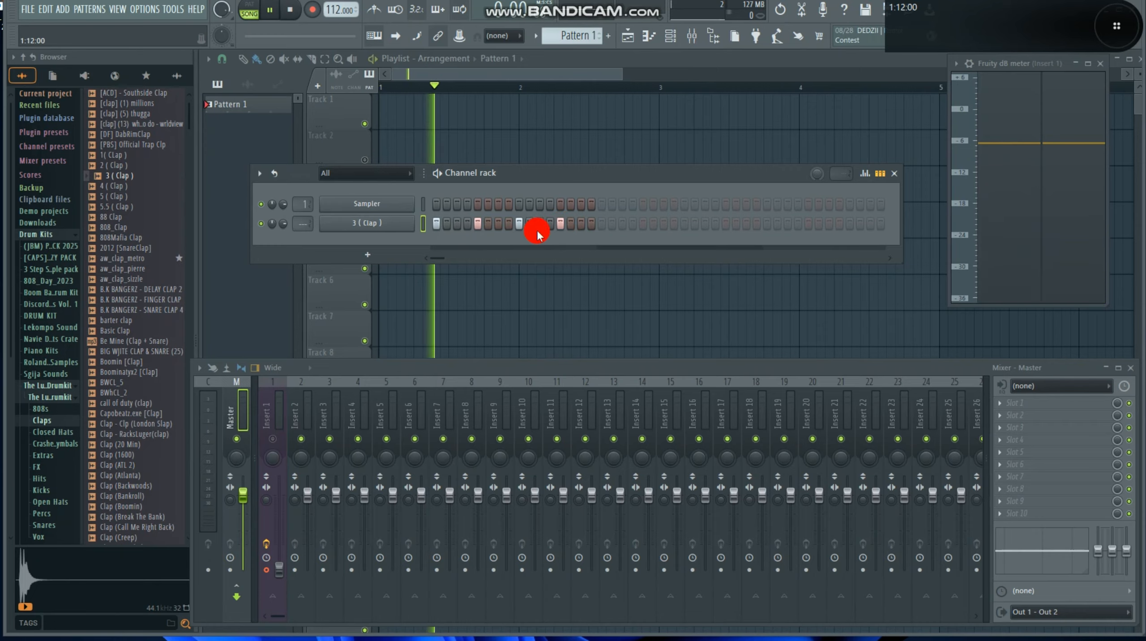
left_click(249, 13)
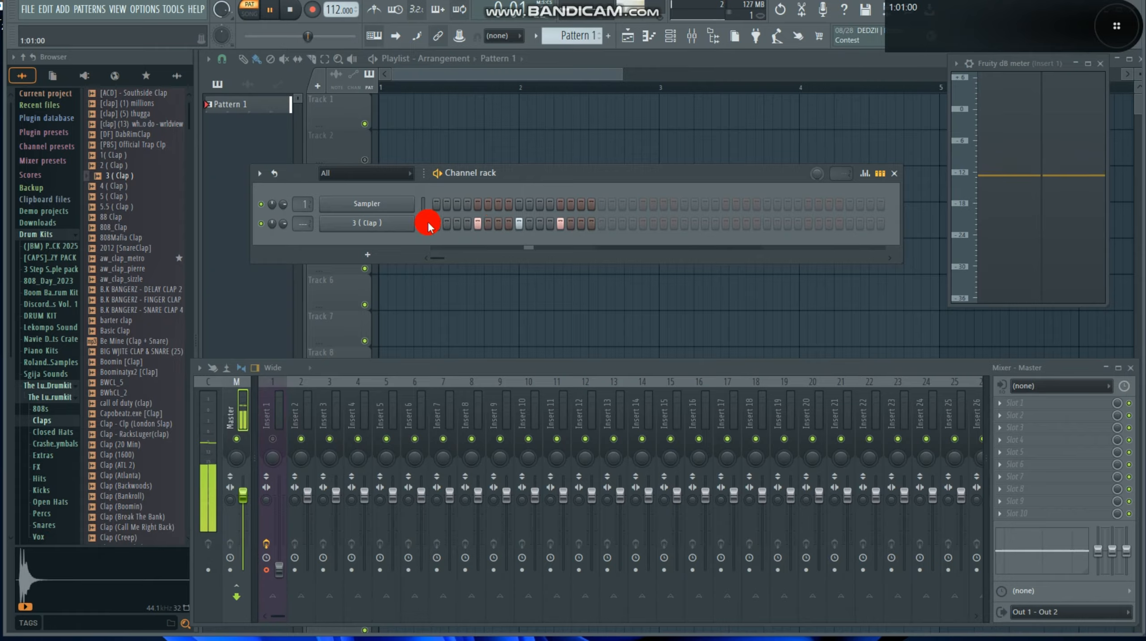
key("space")
Set the clap's sample start offset to 2% and play the pattern to check it
left_click(401, 234)
mouse_move(524, 390)
left_mouse_down()
mouse_move(577, 419)
mouse_move(586, 407)
left_mouse_up()
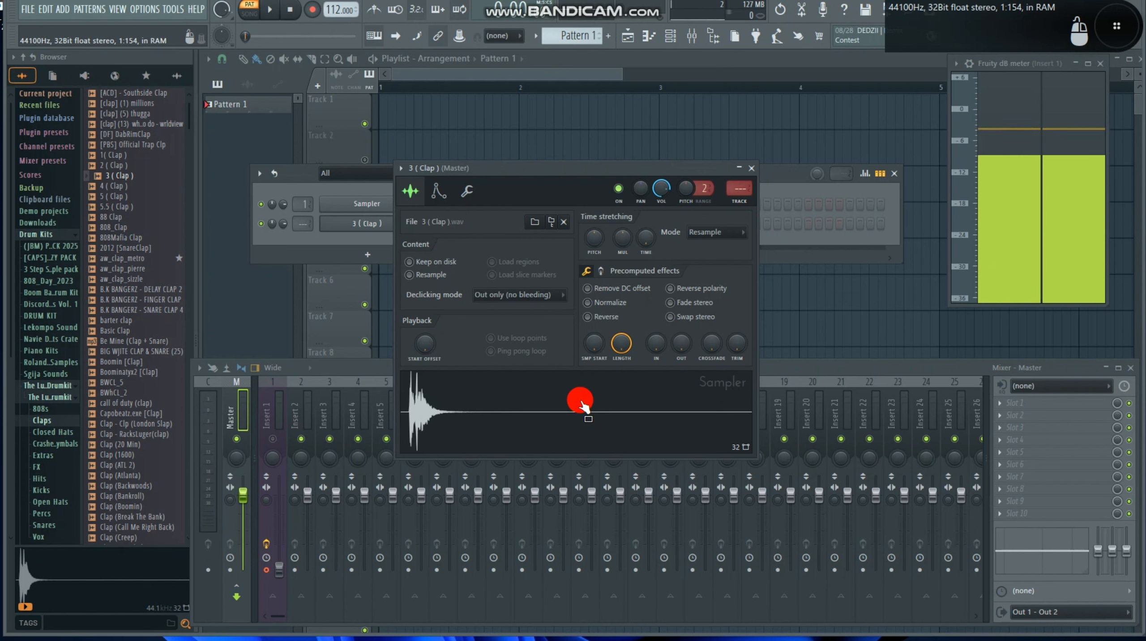
mouse_move(583, 405)
left_mouse_down()
mouse_move(508, 421)
mouse_move(434, 370)
mouse_move(424, 421)
mouse_move(404, 424)
mouse_move(427, 349)
left_mouse_up()
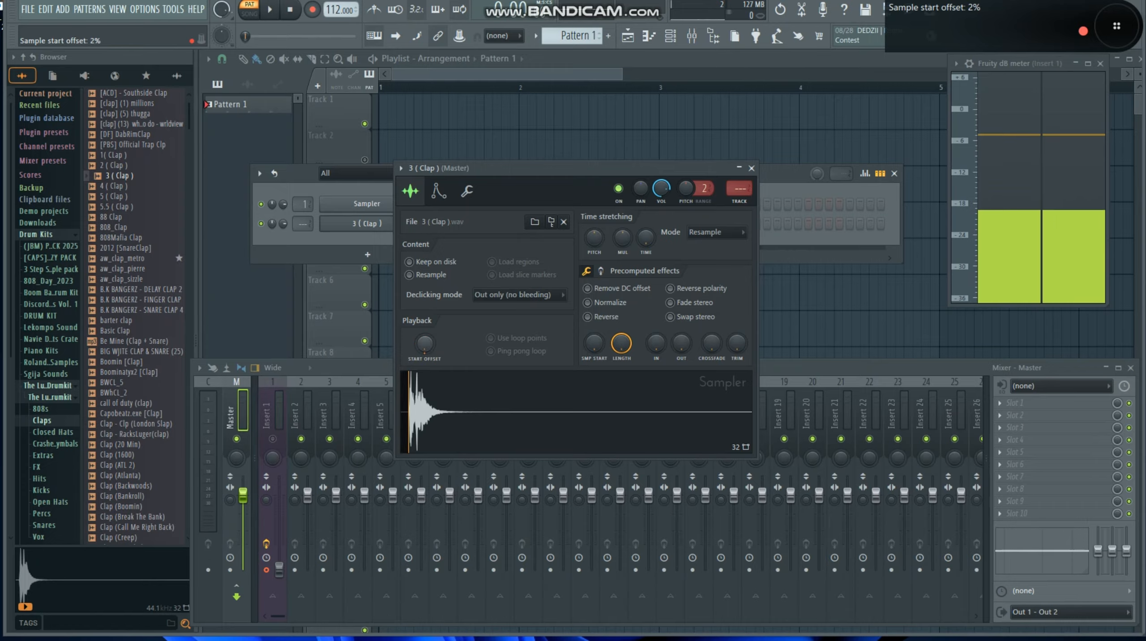
left_click_drag(427, 350, 426, 349)
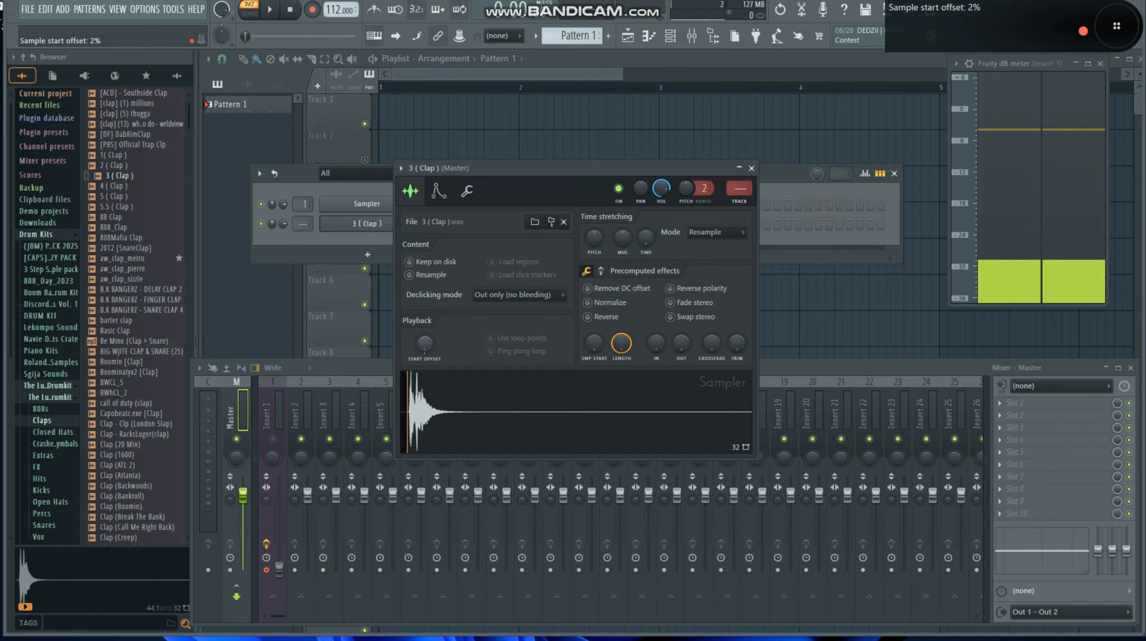
key("space")
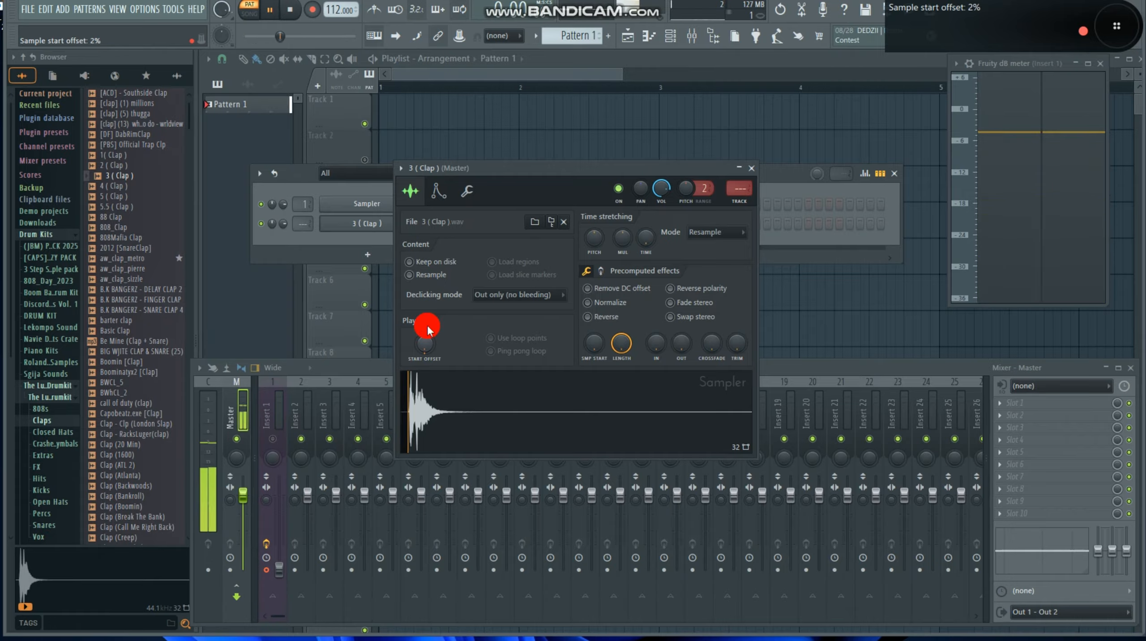
key("space")
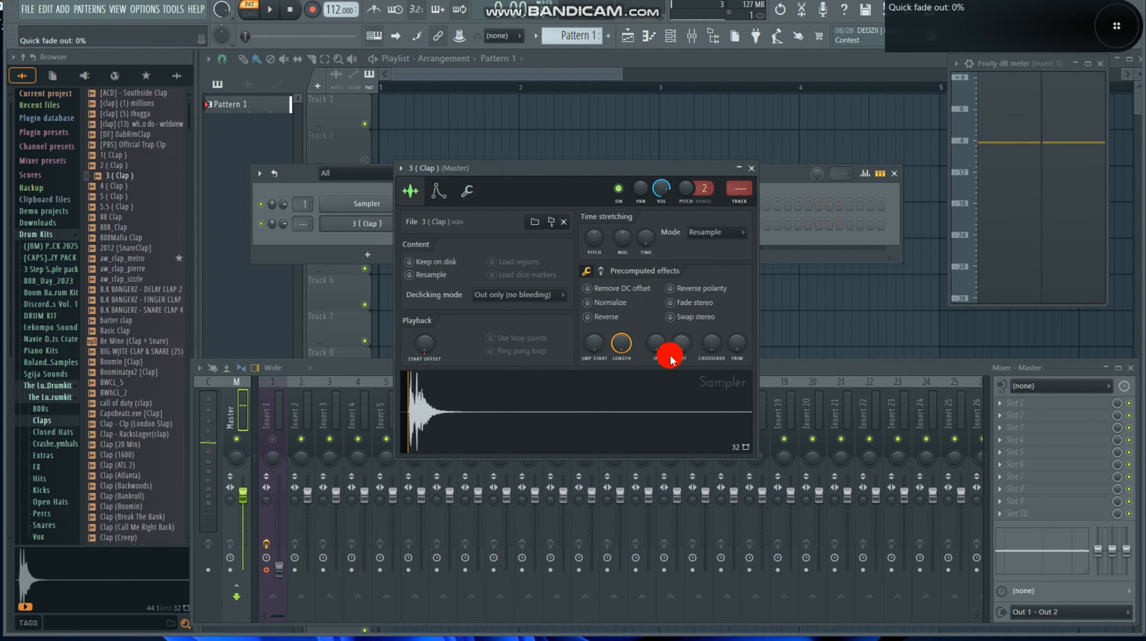
Try a quick fade out of 100% on the clap during playback, and return it to 0%
left_click(682, 348)
left_click_drag(682, 348, 682, 310)
key("space")
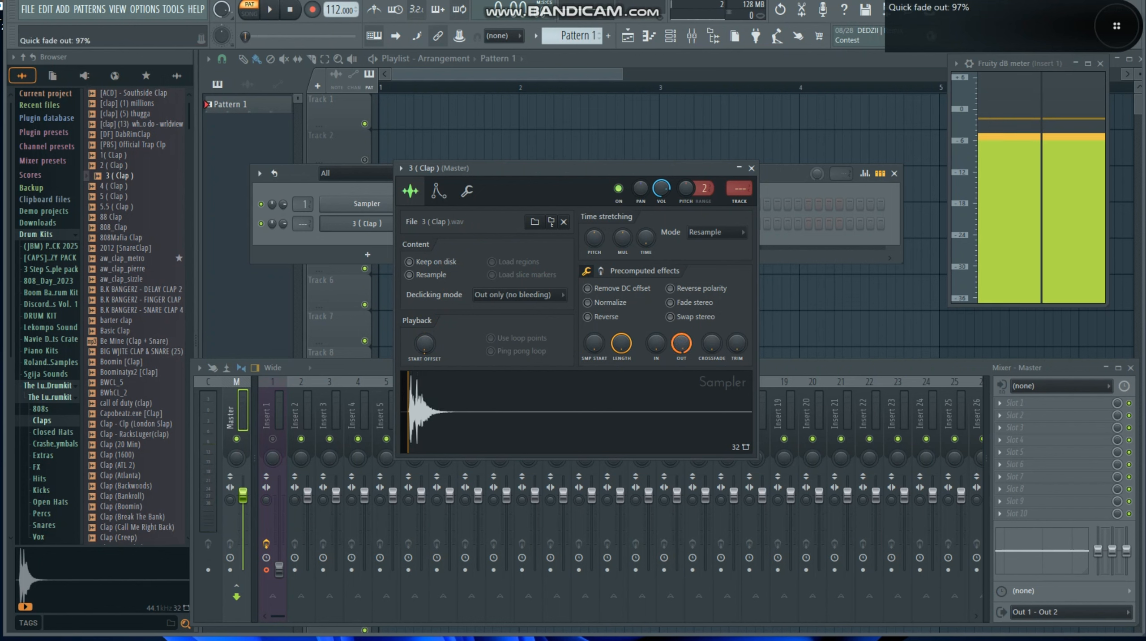
left_click(681, 348)
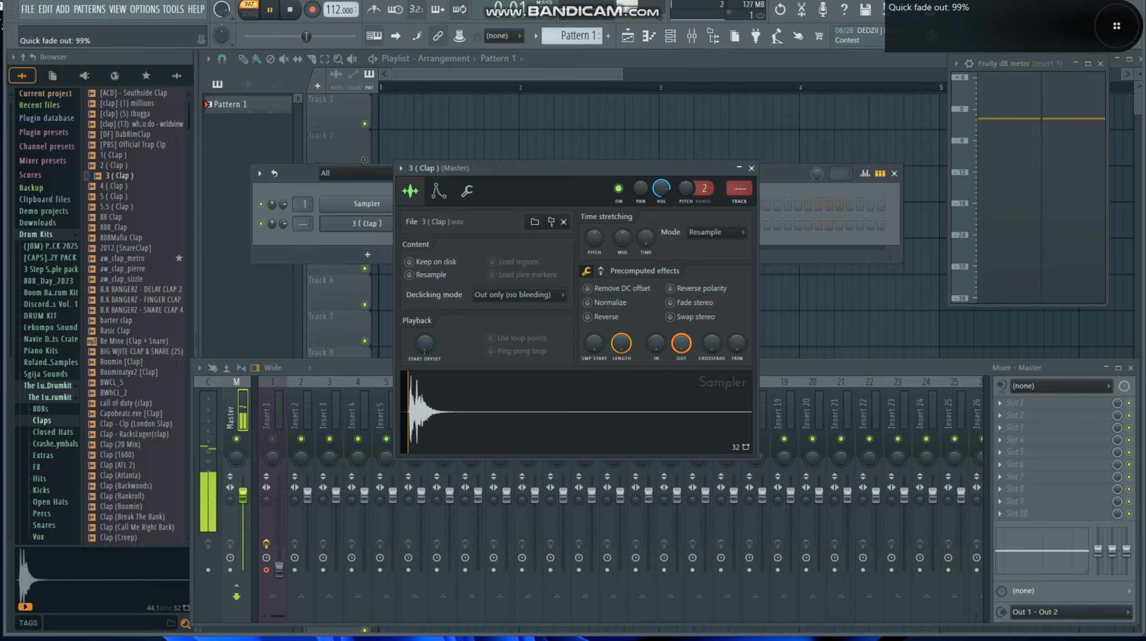
left_click_drag(683, 353, 683, 352)
key("space")
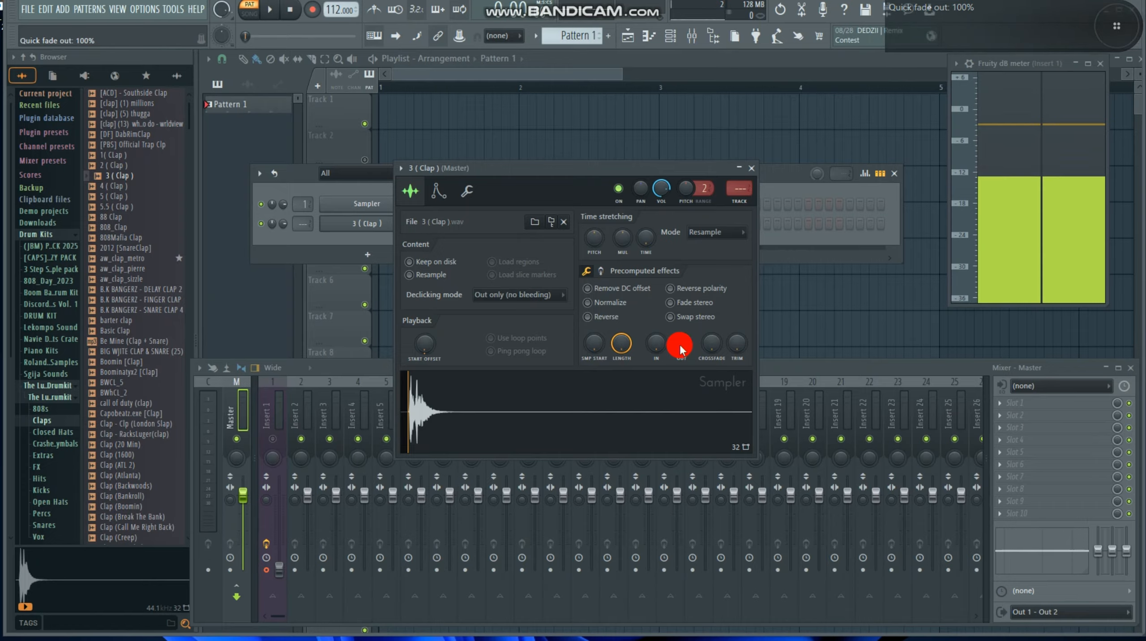
key("space")
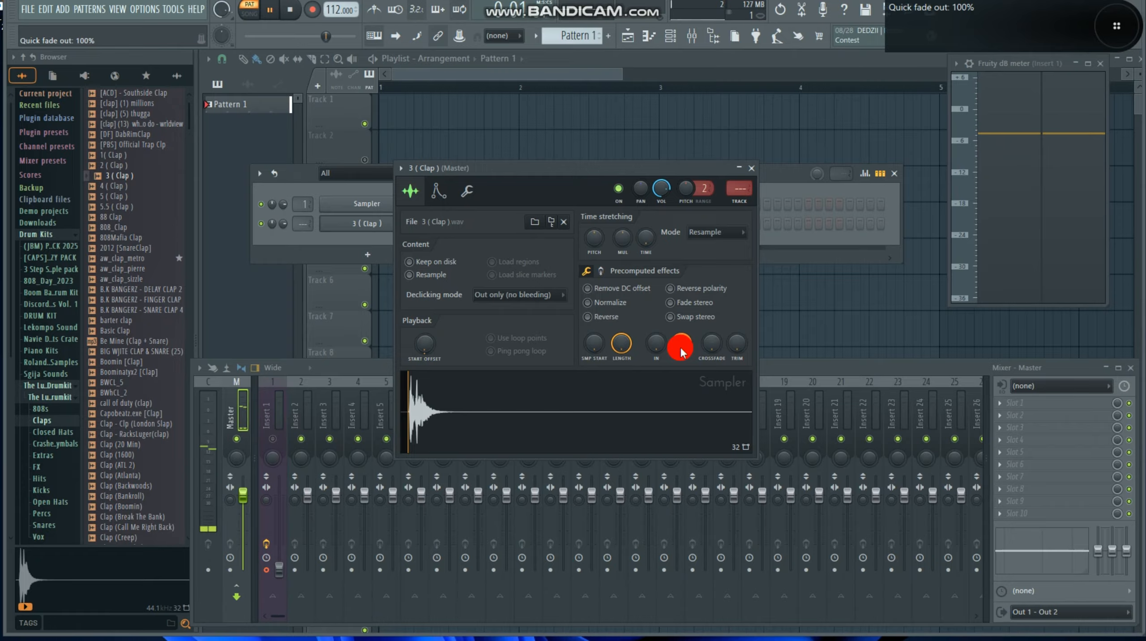
key("space")
left_click_drag(680, 349, 681, 426)
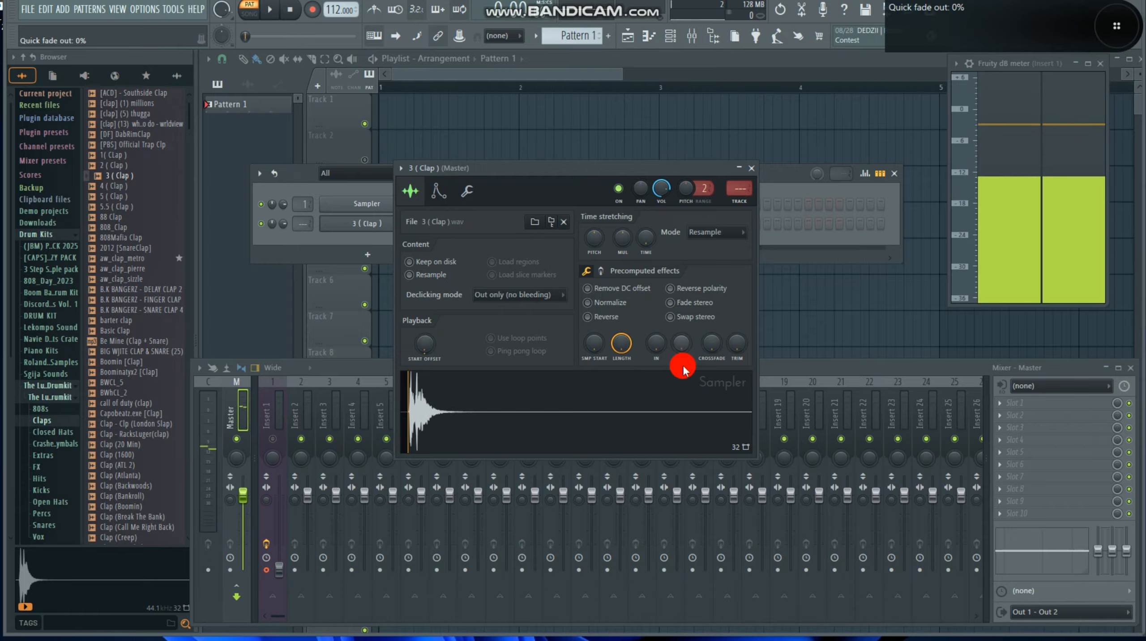
Enable the clap's volume envelope with attack, hold, sustain and release at minimum and a decay time of 40%
left_click(490, 264)
left_click(438, 191)
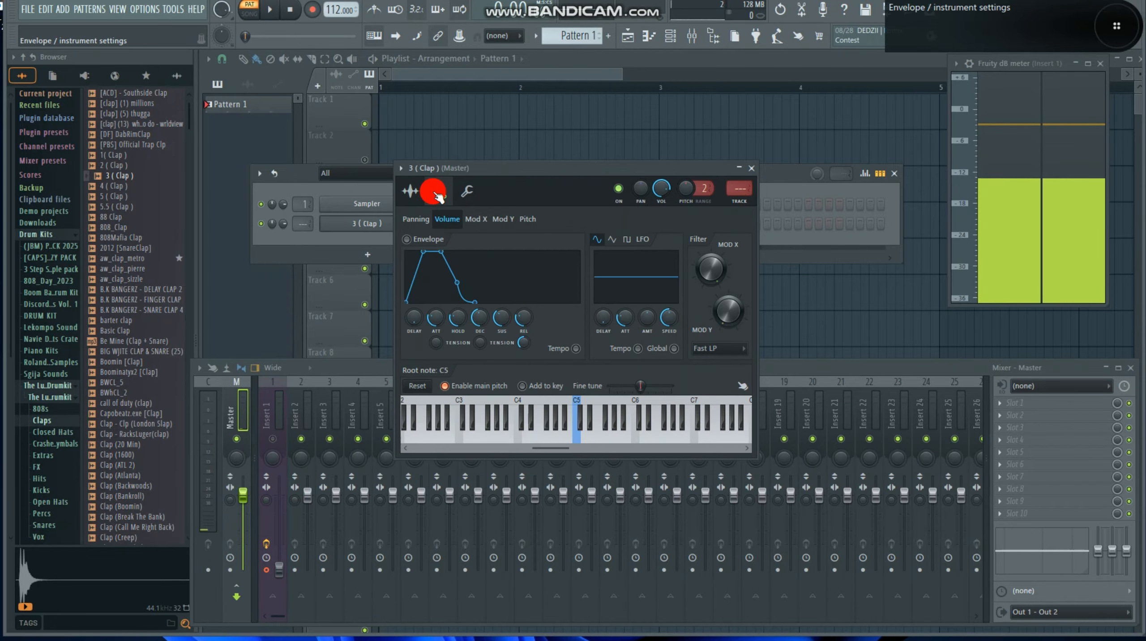
left_click_drag(430, 312, 433, 343)
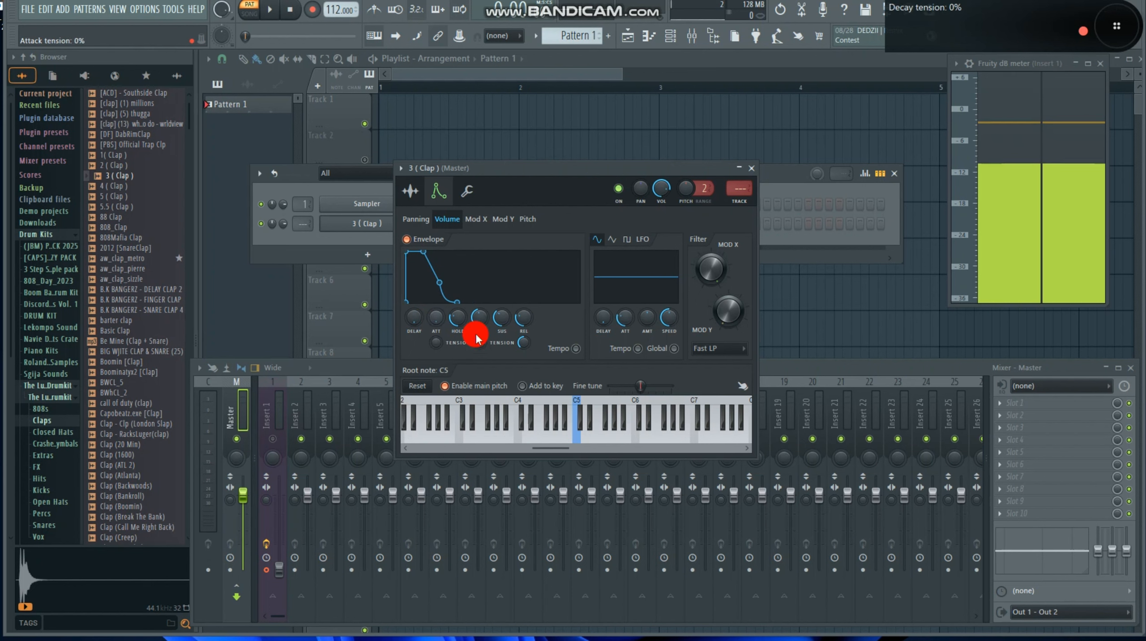
left_click_drag(465, 324, 465, 337)
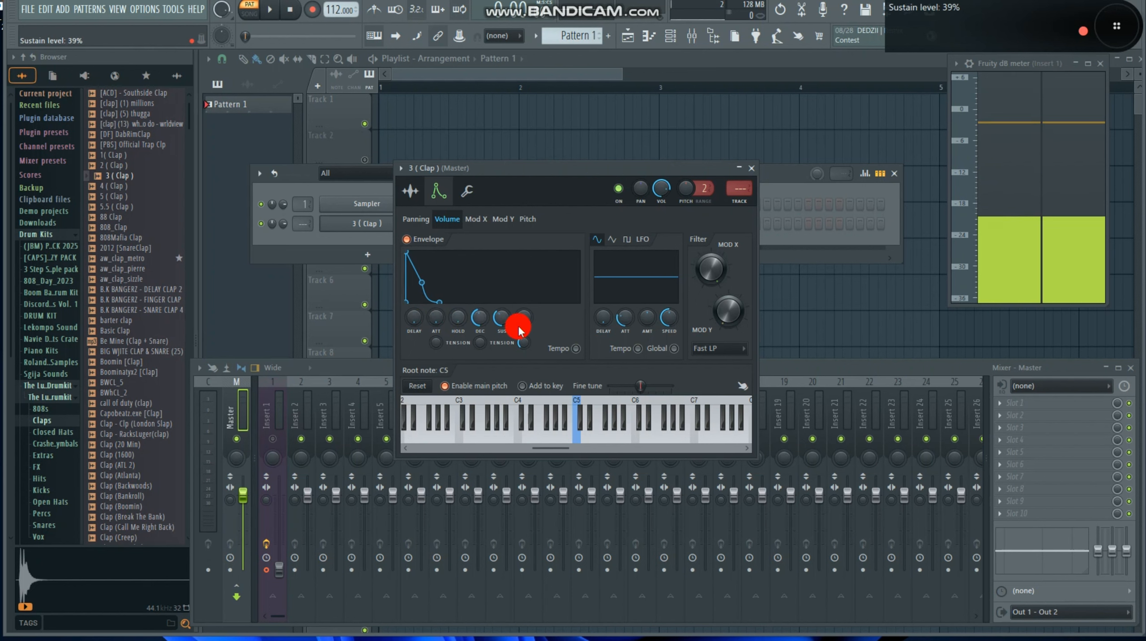
left_click_drag(525, 316, 478, 324)
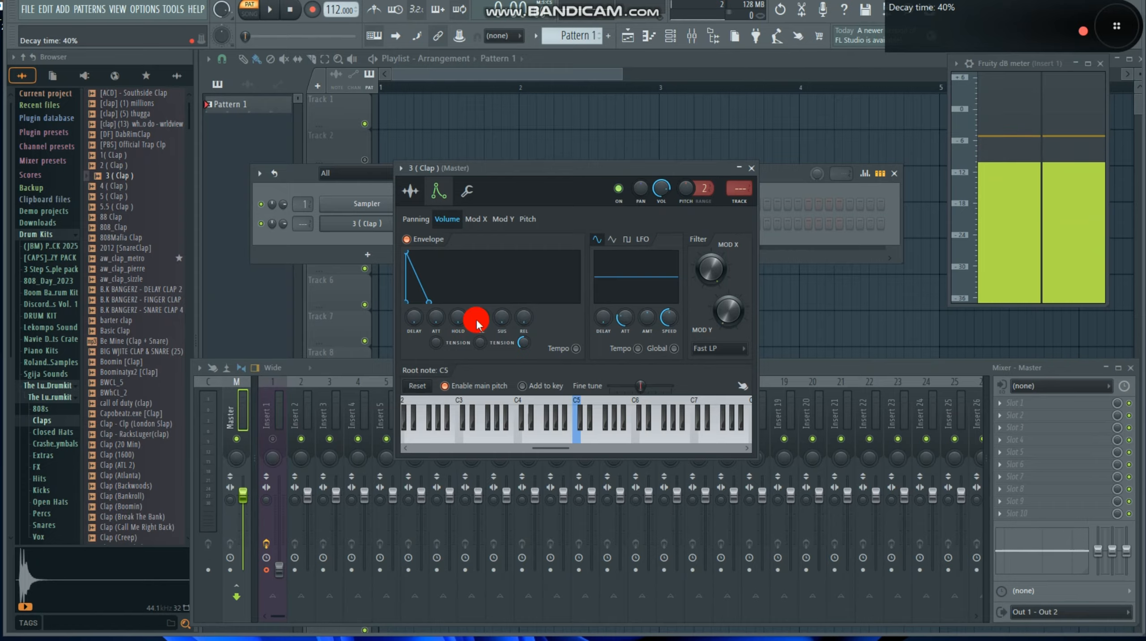
Shorten the clap's volume envelope decay time to 15% while auditioning the sound and the pattern
key("q")
key("q")
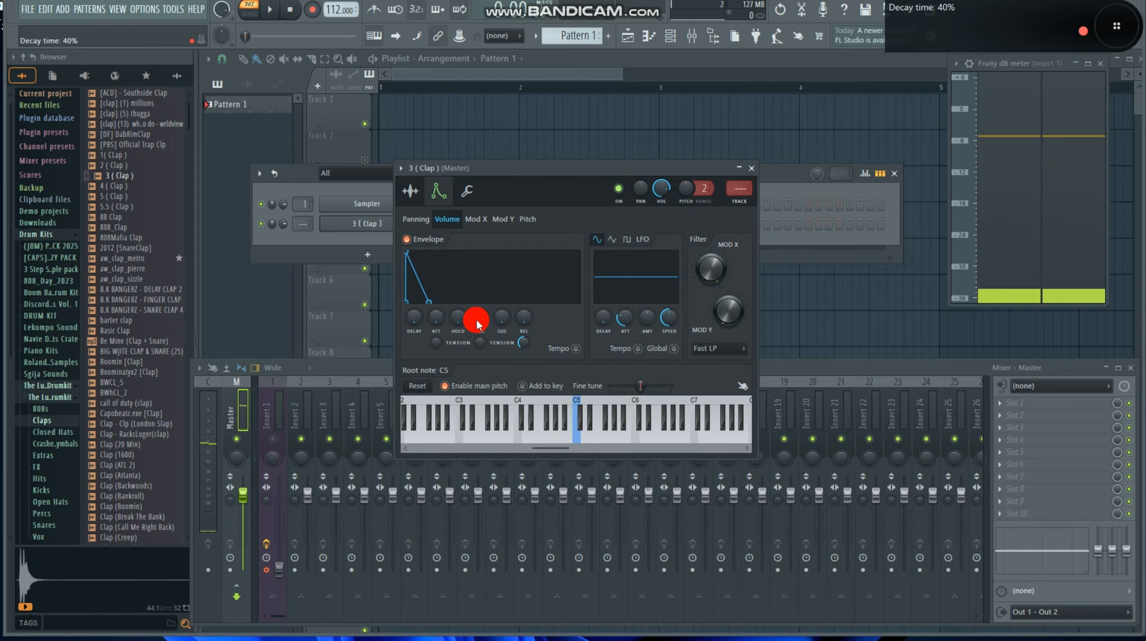
key("q")
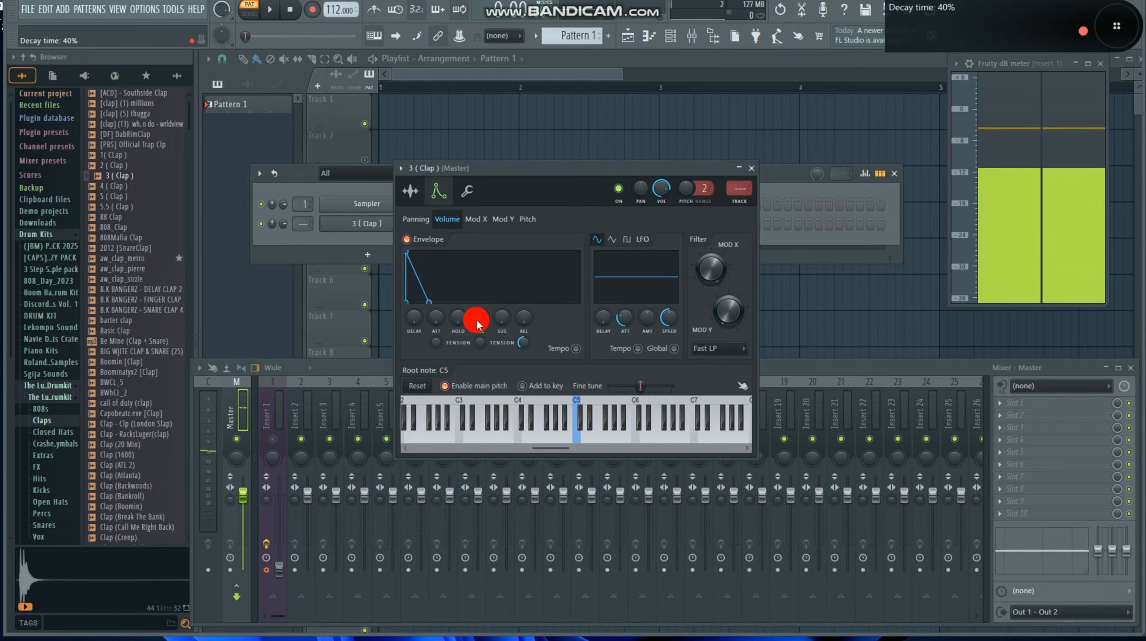
key("space")
mouse_move(477, 321)
left_mouse_down()
mouse_move(477, 343)
mouse_move(477, 323)
left_mouse_up()
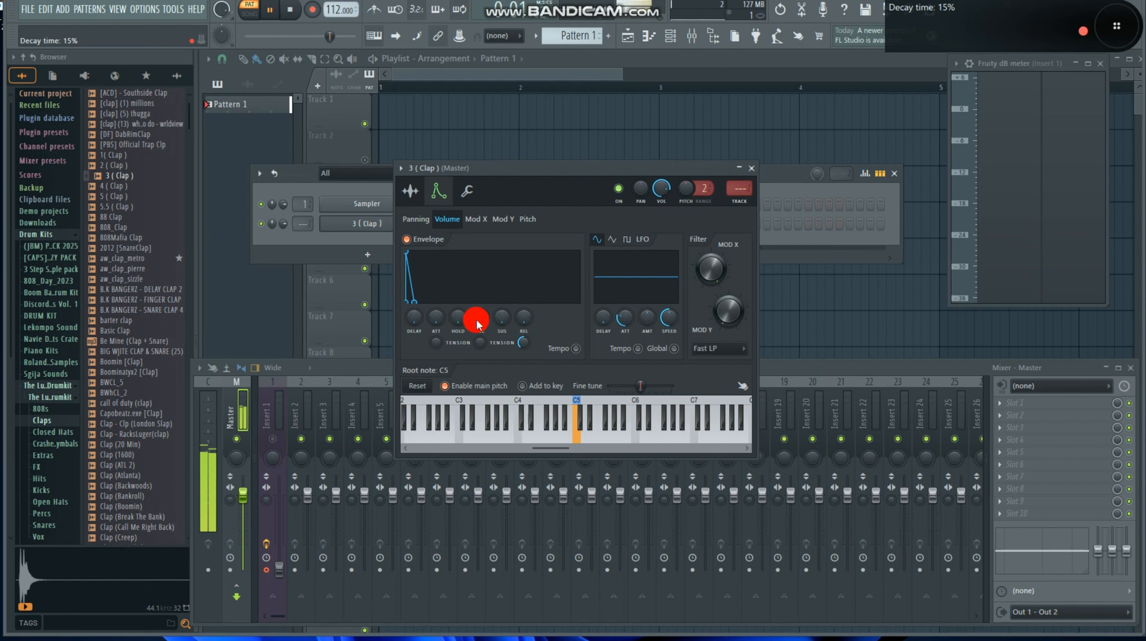
key("space")
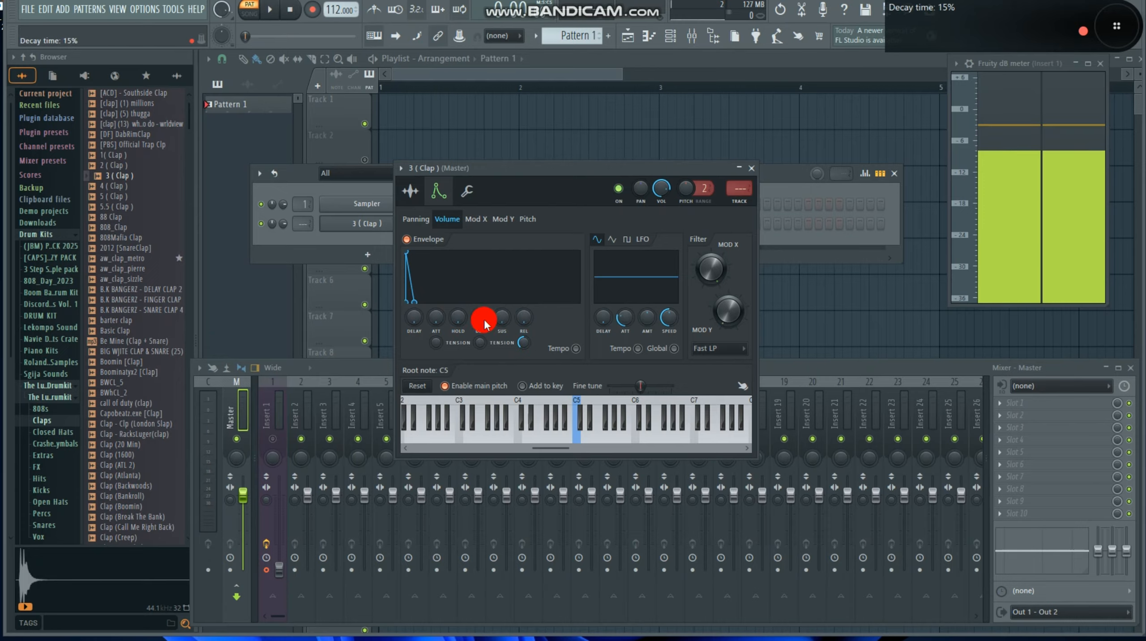
left_click_drag(483, 318, 481, 322)
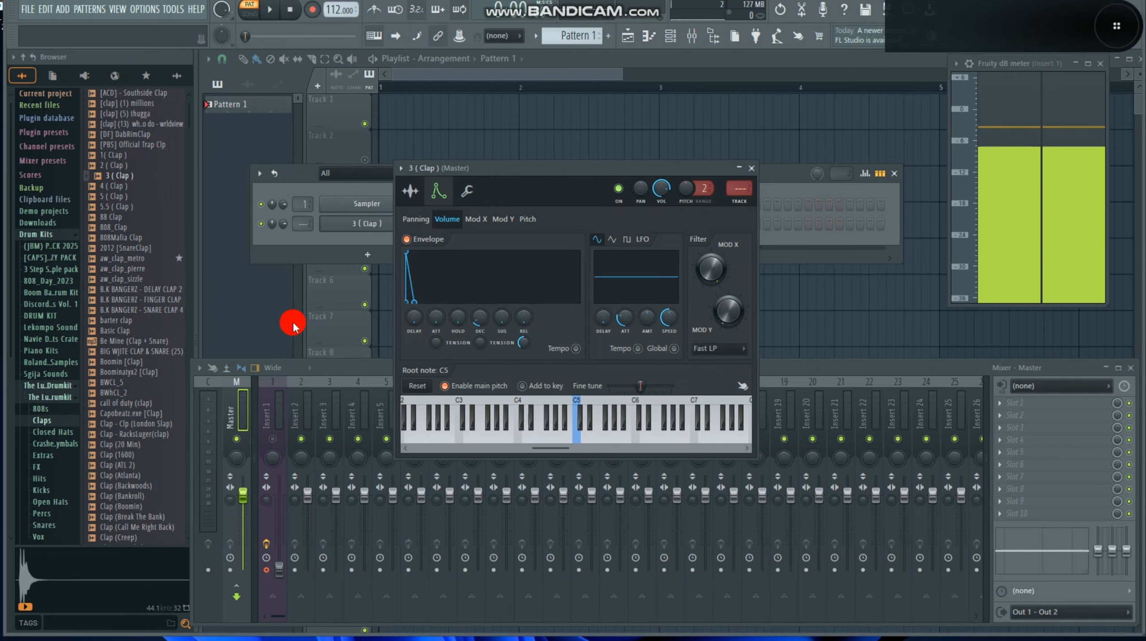
key("space")
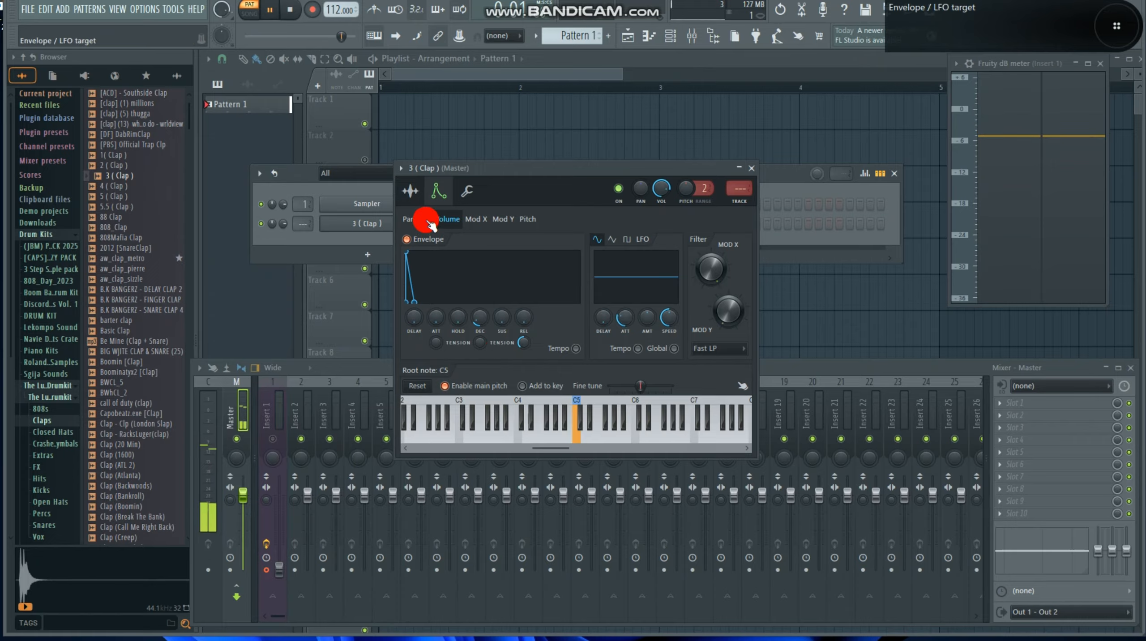
Boost the clap's gain to 11% in the precomputed effects while listening to the pattern, and close the channel settings
left_click(410, 191)
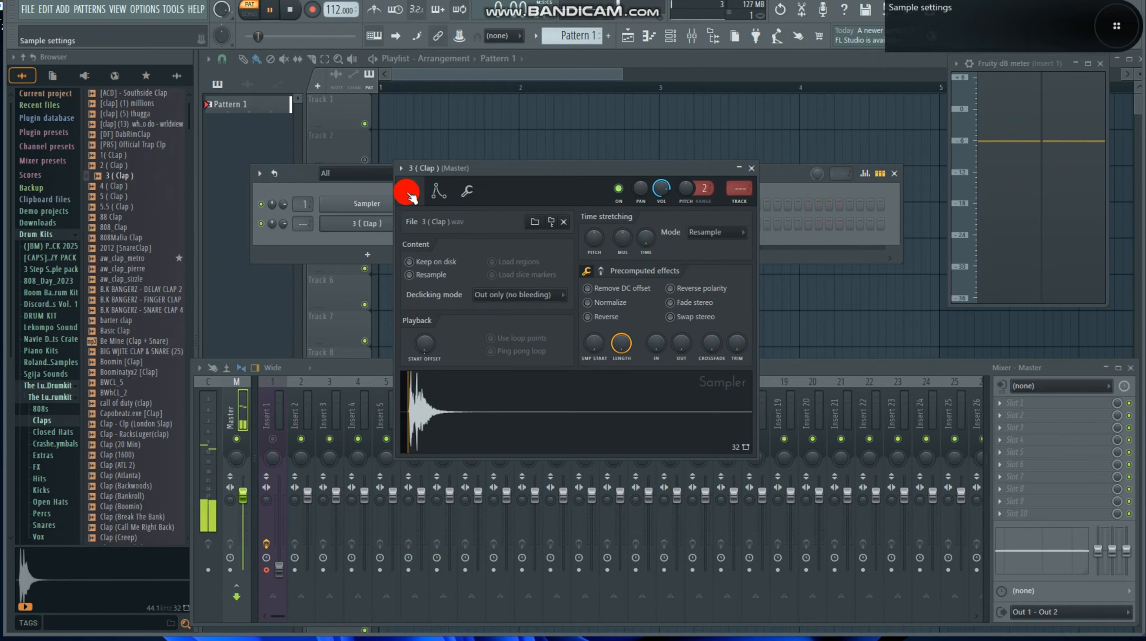
left_click(603, 274)
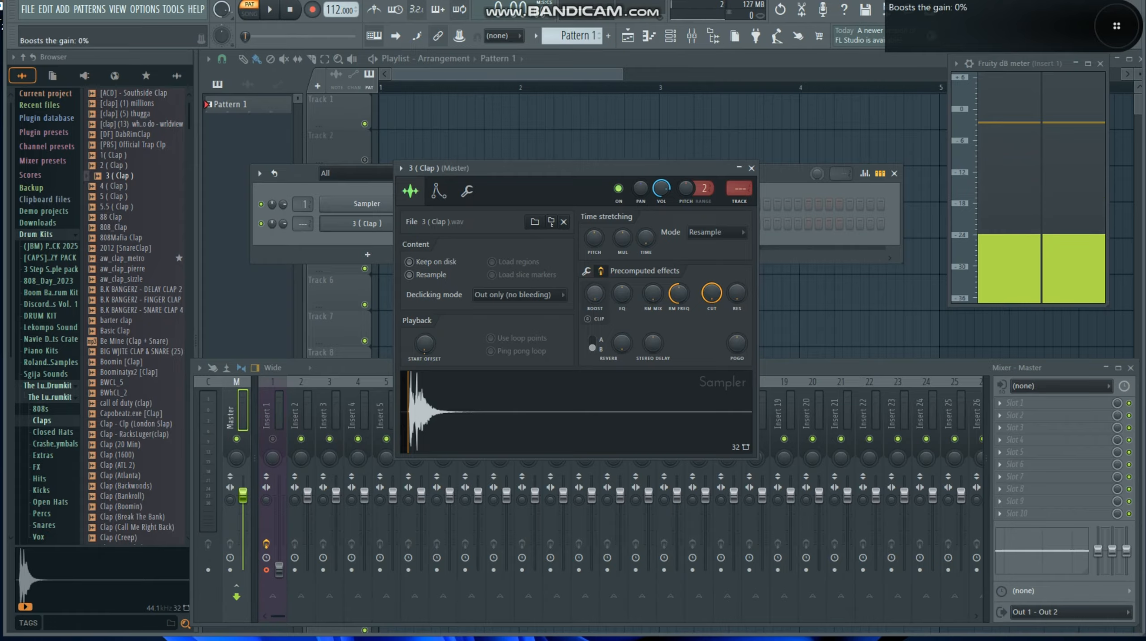
left_click_drag(594, 291, 595, 285)
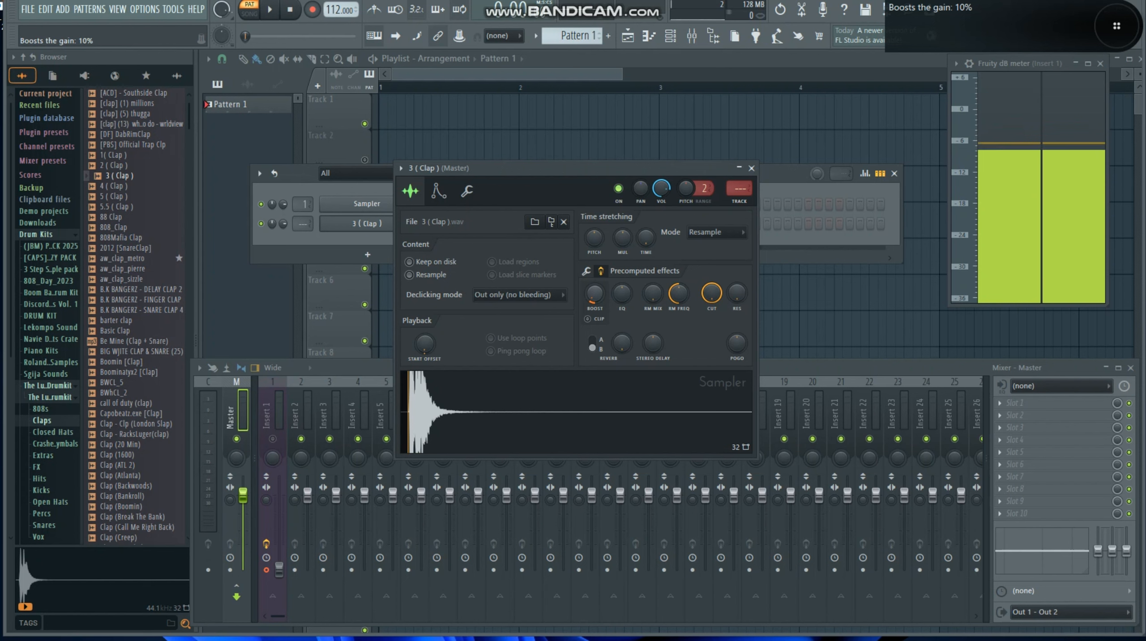
key("space")
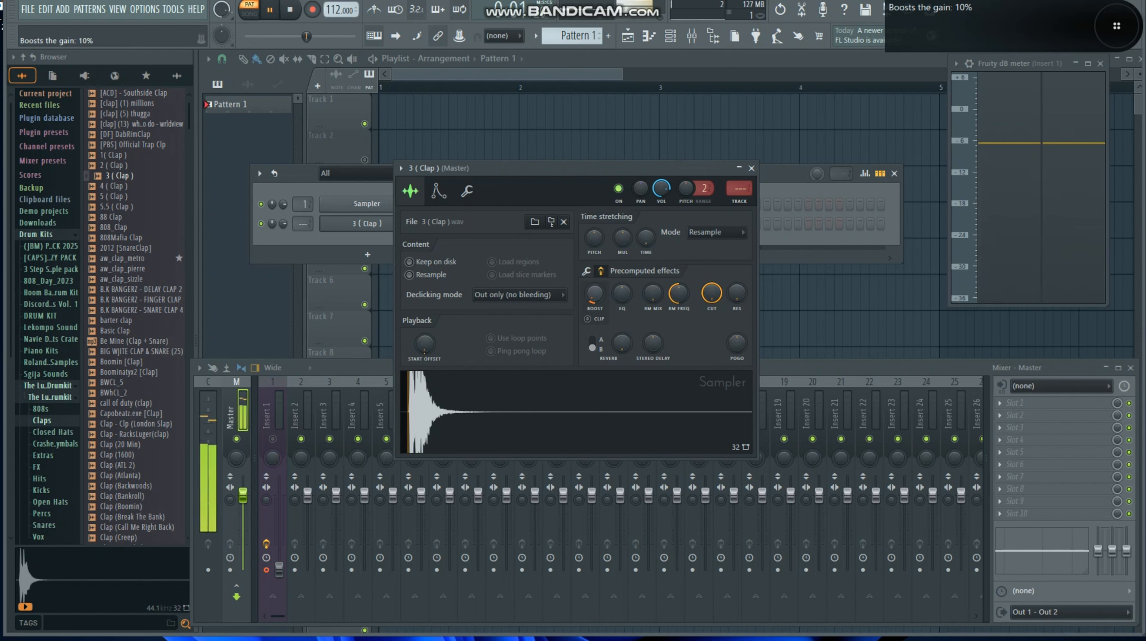
left_click_drag(593, 294, 592, 291)
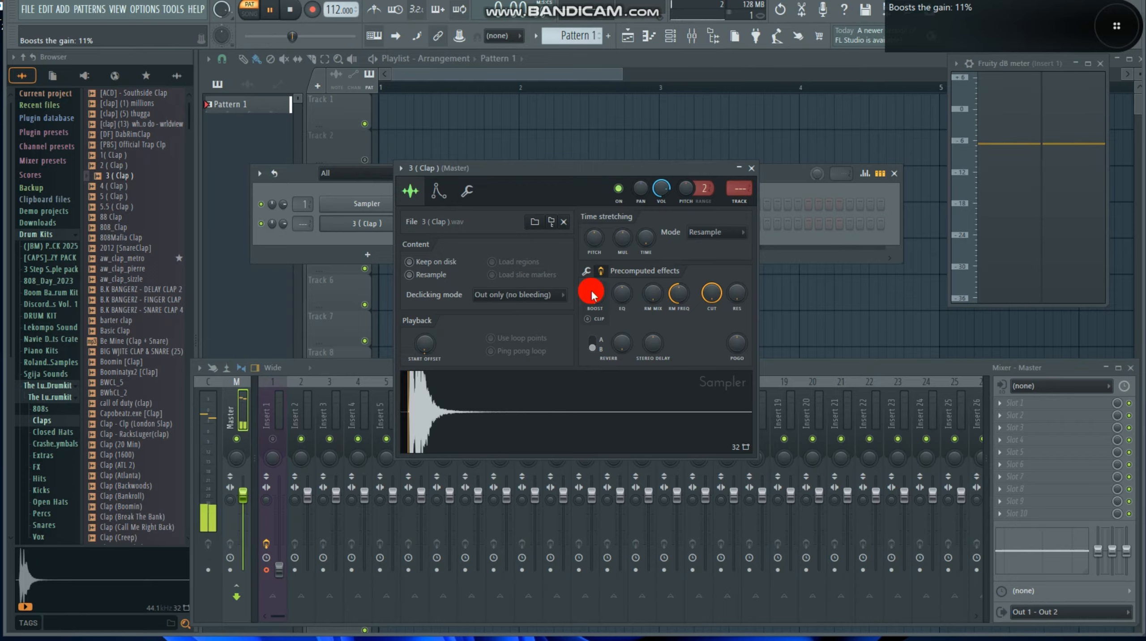
key("space")
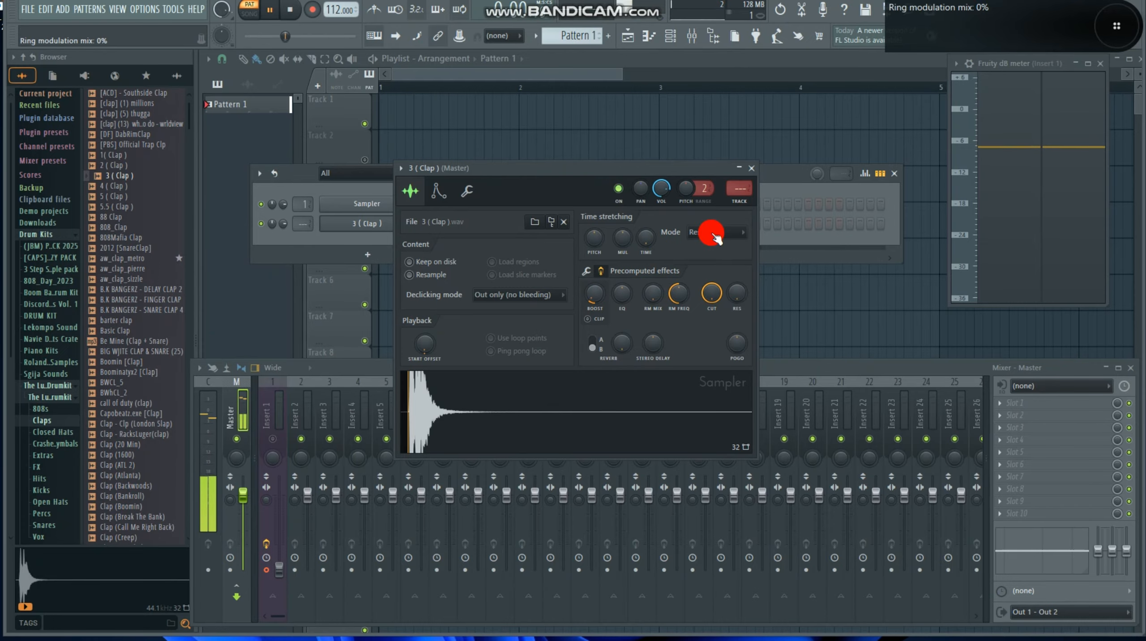
left_click(754, 177)
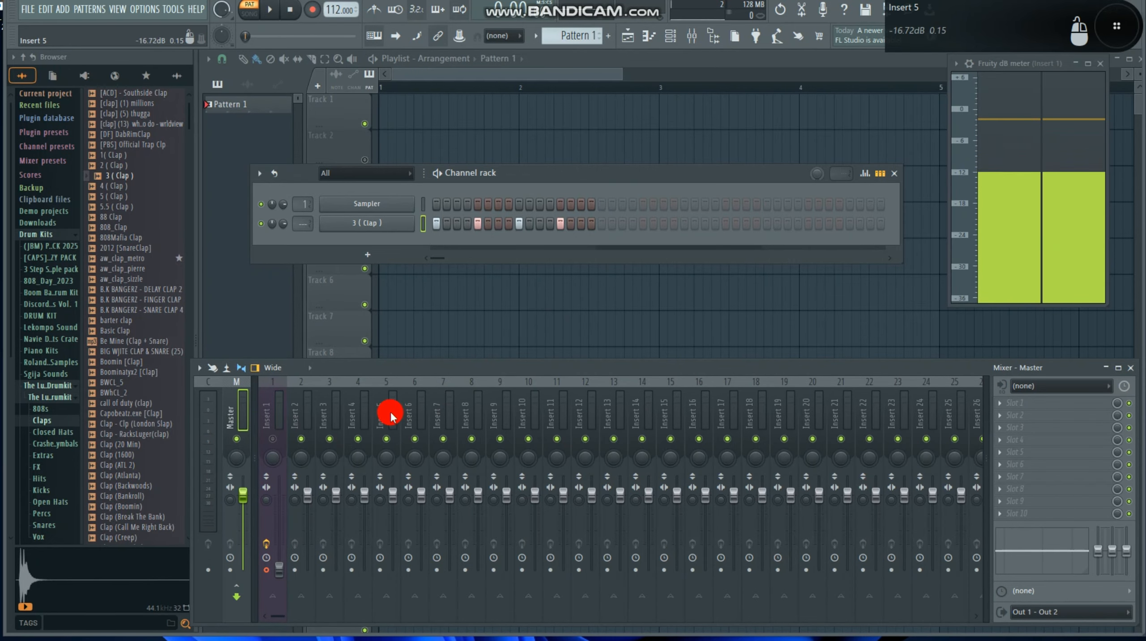
Route the 3 ( Clap ) channel to mixer track 2 from its channel settings
left_click(380, 223)
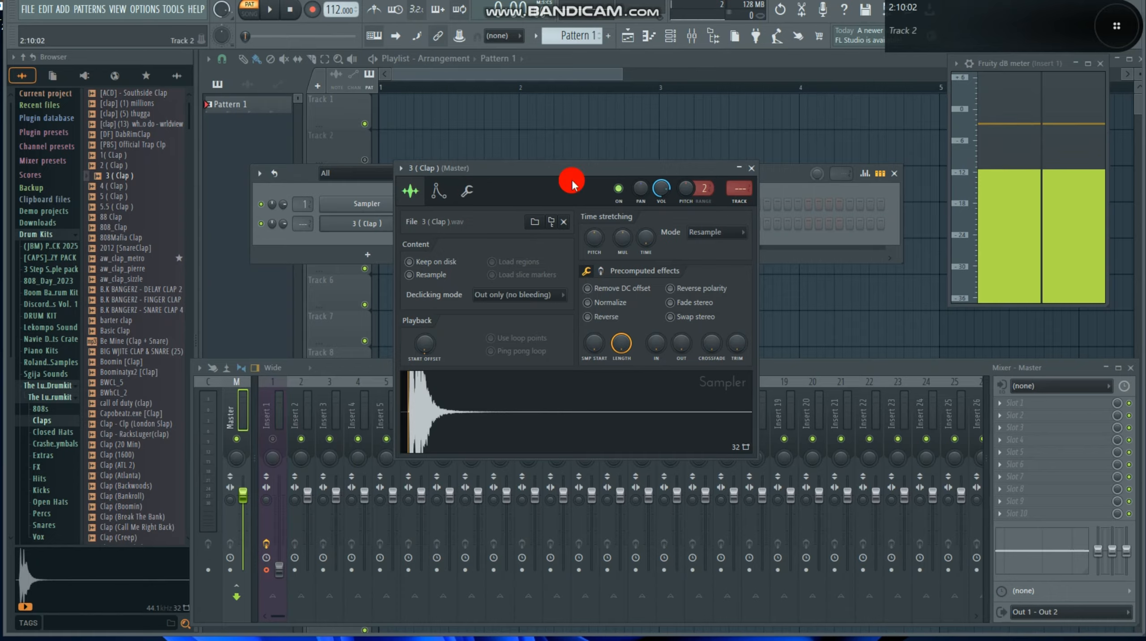
left_click(739, 205)
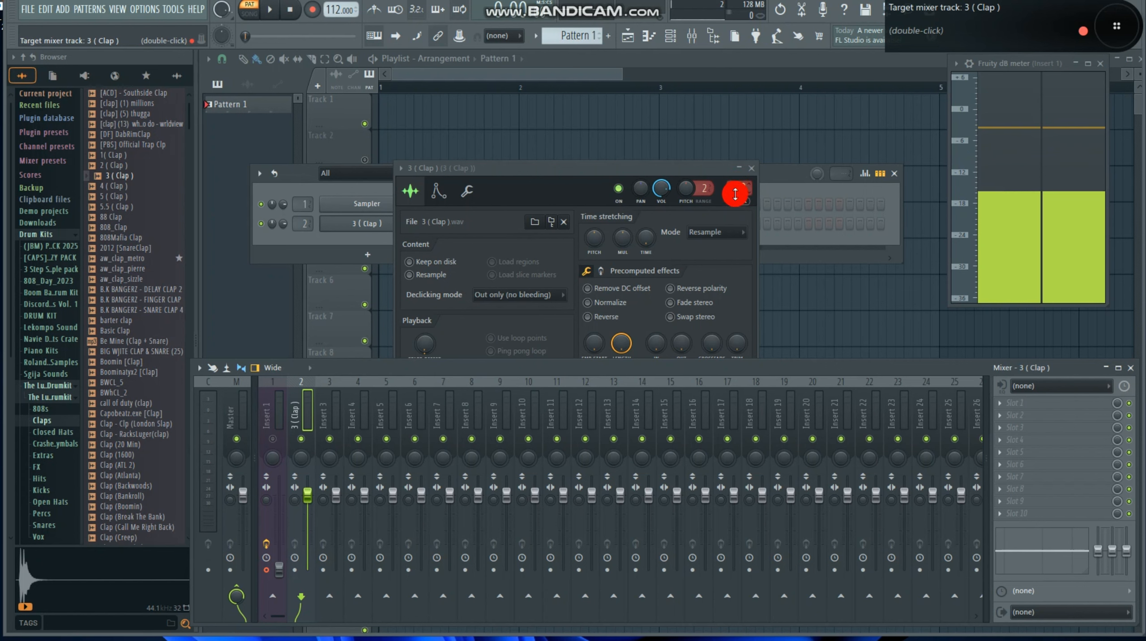
Close the clap's channel settings, load Fruity Parametric EQ 2 into the first effect slot of its mixer track and play the pattern
left_click(754, 174)
key("space")
left_click(1017, 407)
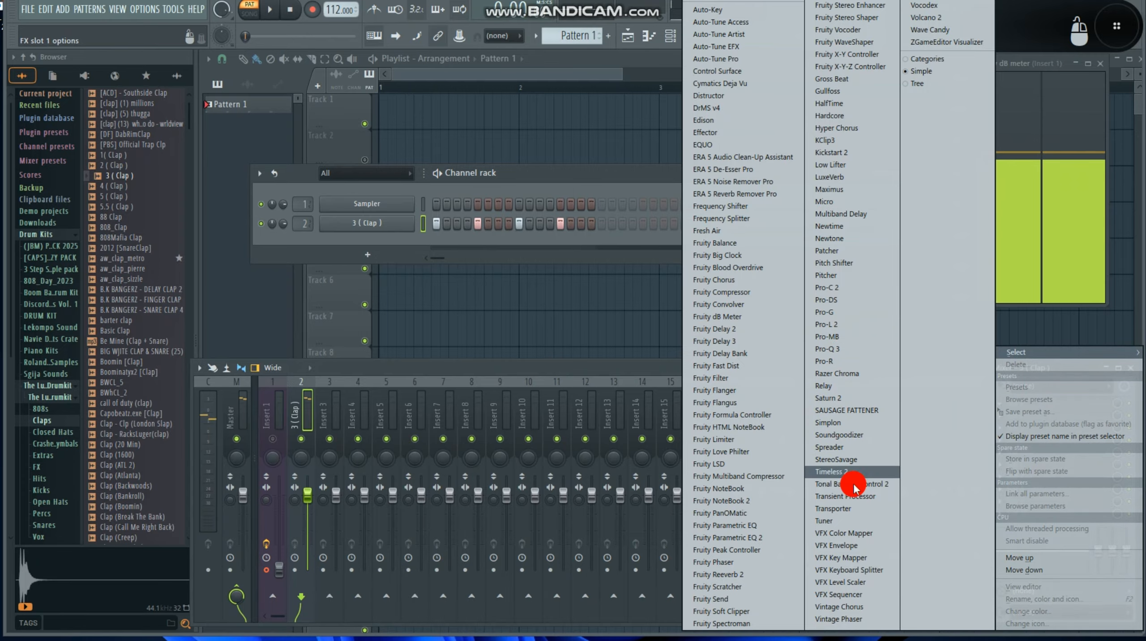
left_click(765, 537)
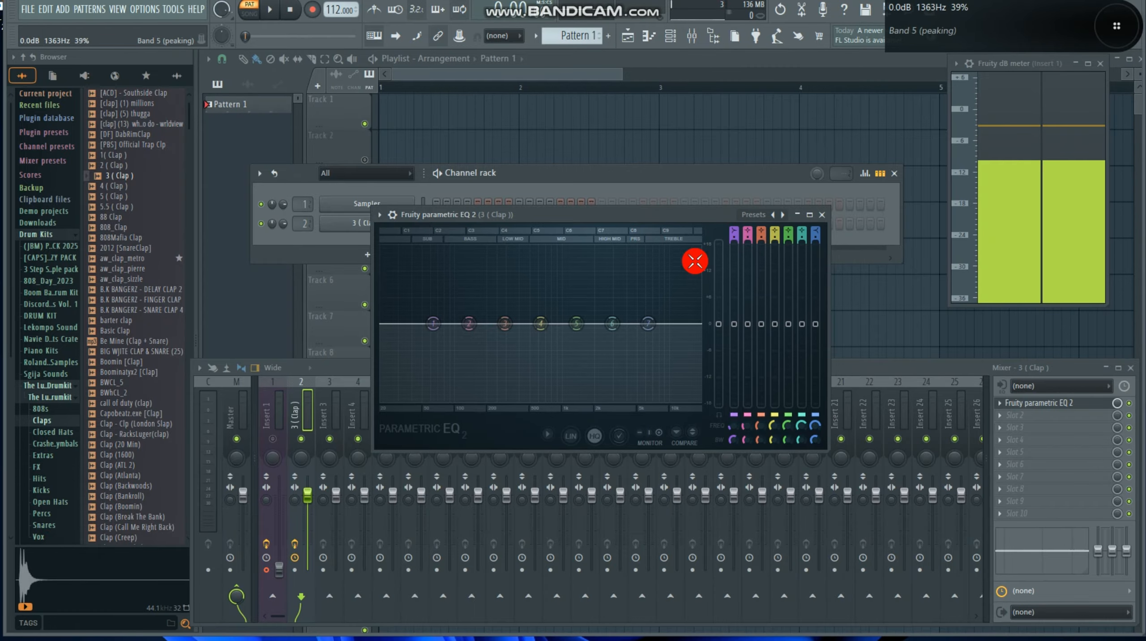
key("space")
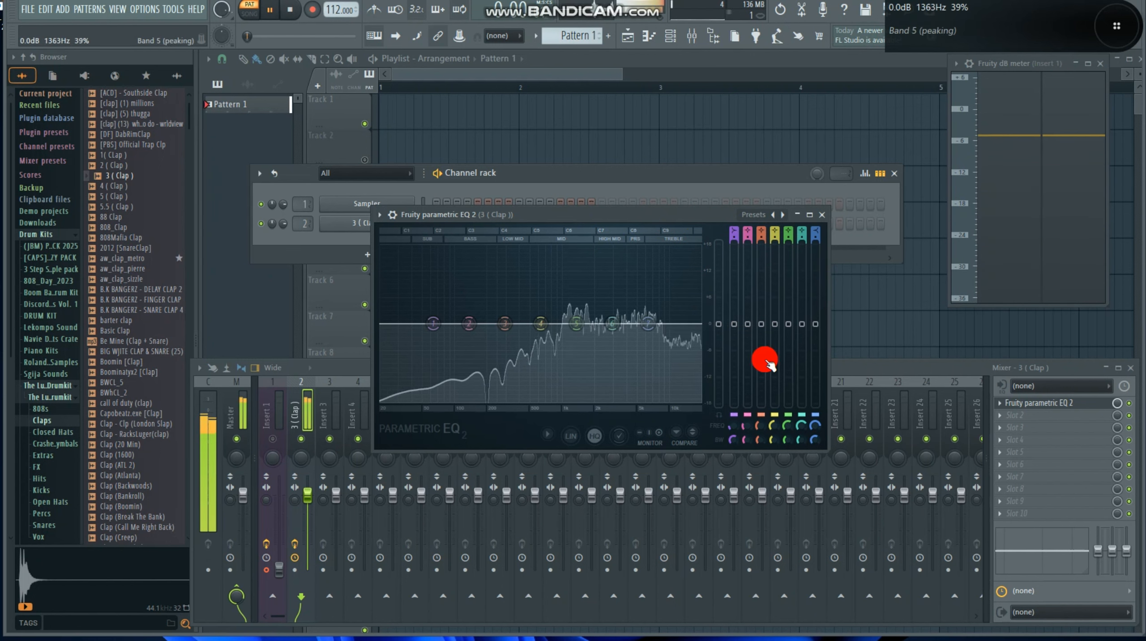
key("space")
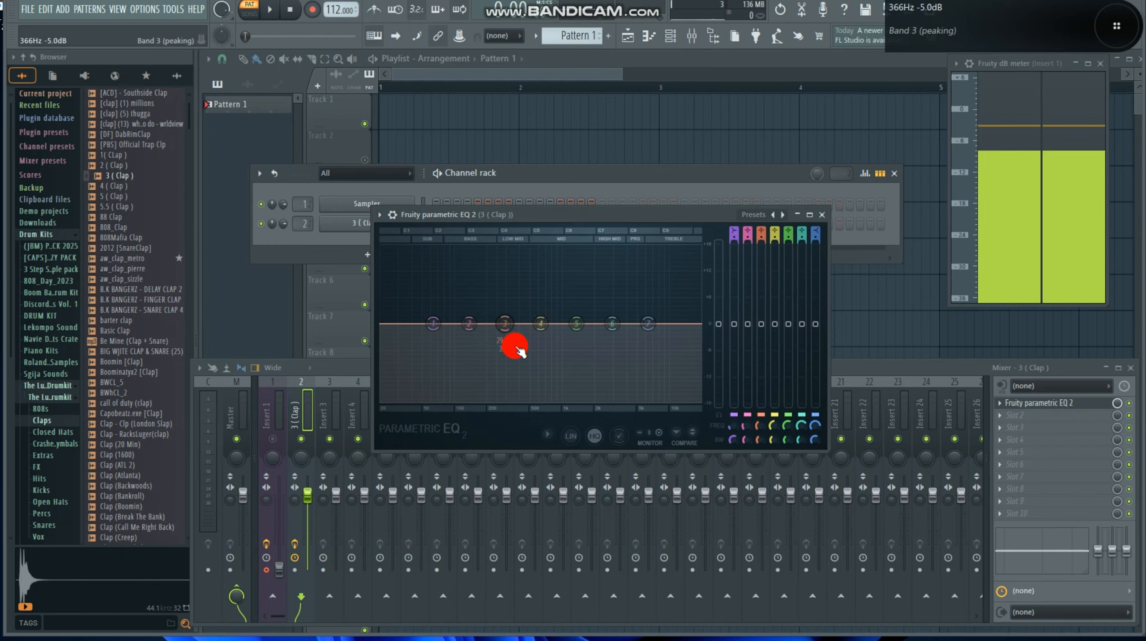
Cut the clap's lows with EQ band 1 as a Steep 4 high pass at about 437 Hz with 58% bandwidth
key("space")
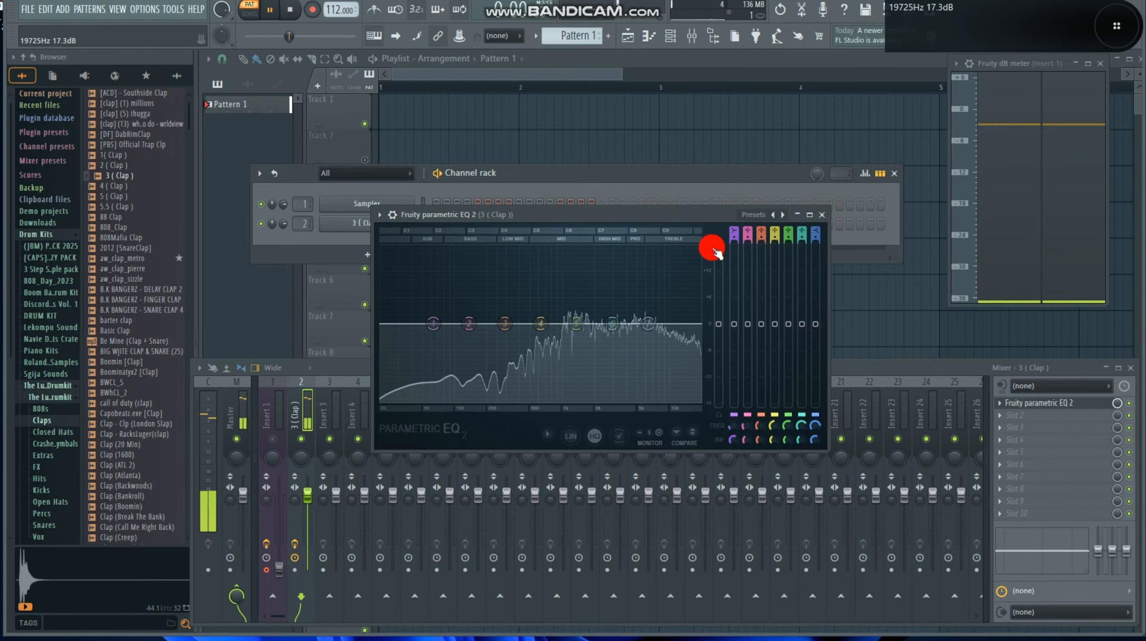
left_click_drag(730, 232, 730, 242)
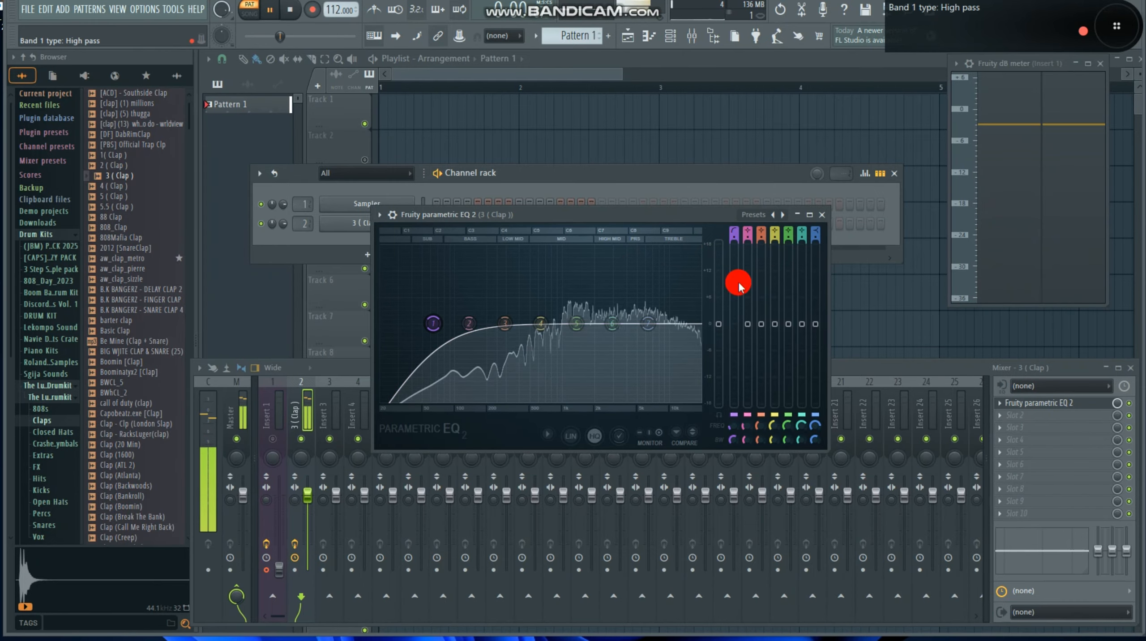
scroll(730, 426, "up", 5)
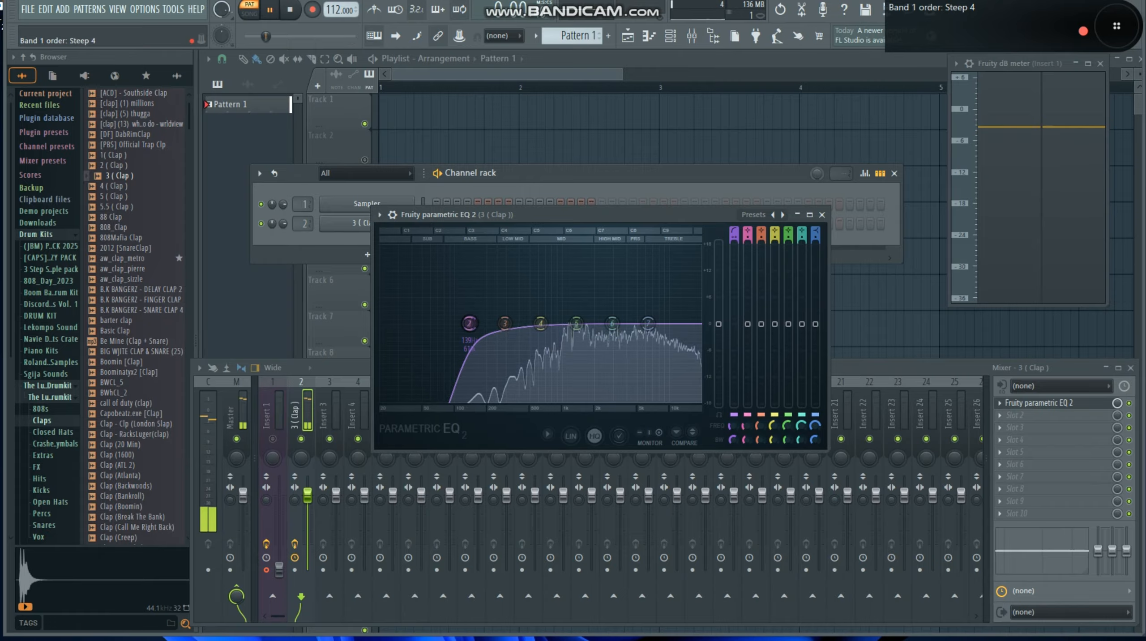
left_click_drag(733, 439, 734, 443)
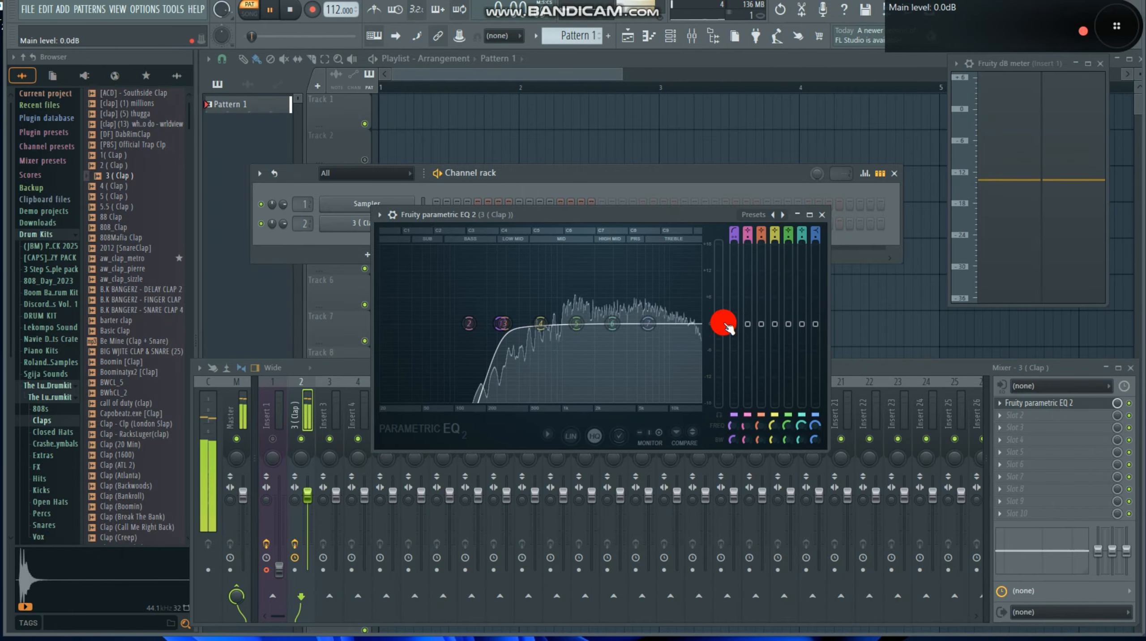
mouse_move(728, 261)
left_mouse_down()
mouse_move(736, 228)
mouse_move(733, 239)
left_mouse_up()
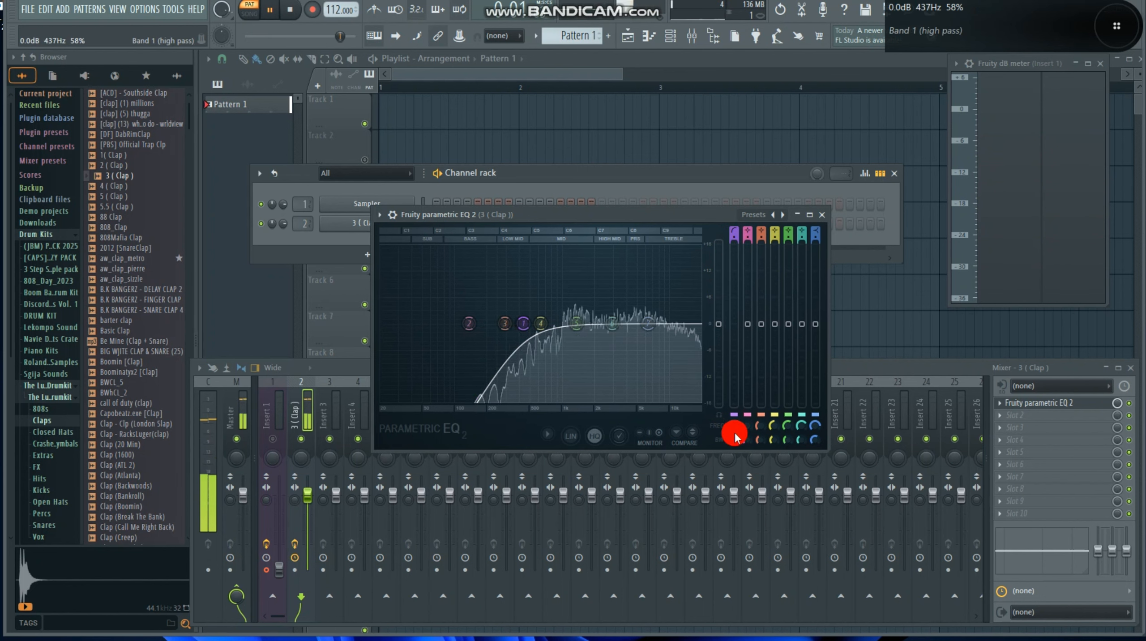
key("space")
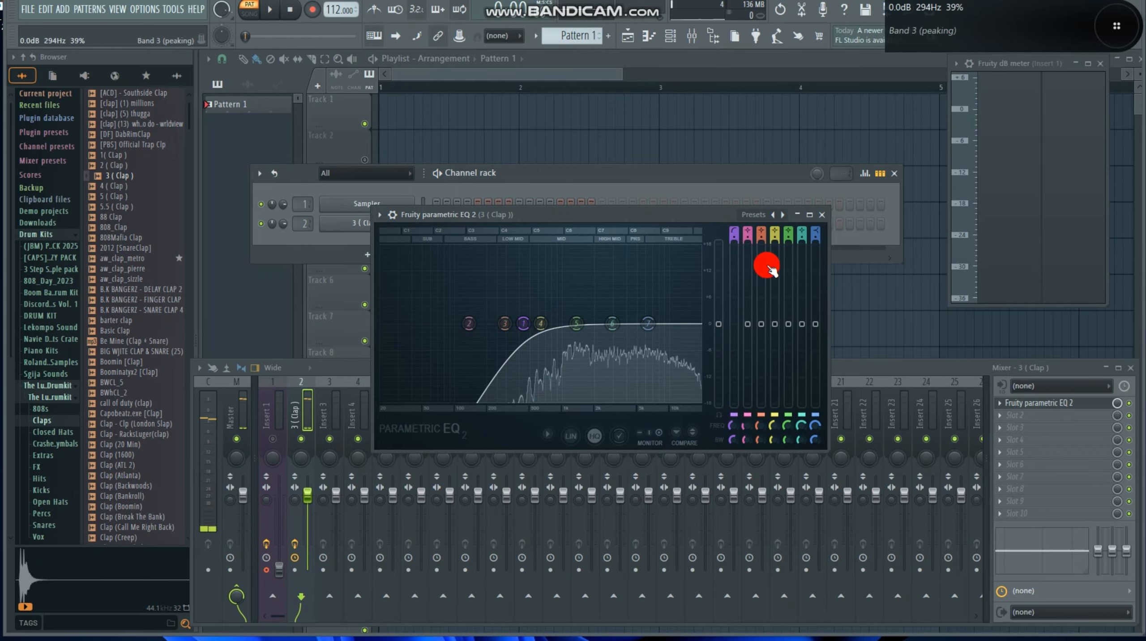
Make EQ band 7 a low pass at about 16.5 kHz with 56% bandwidth, and boost band 6 near 6 kHz
mouse_move(814, 230)
left_mouse_down()
mouse_move(814, 256)
mouse_move(815, 219)
left_mouse_up()
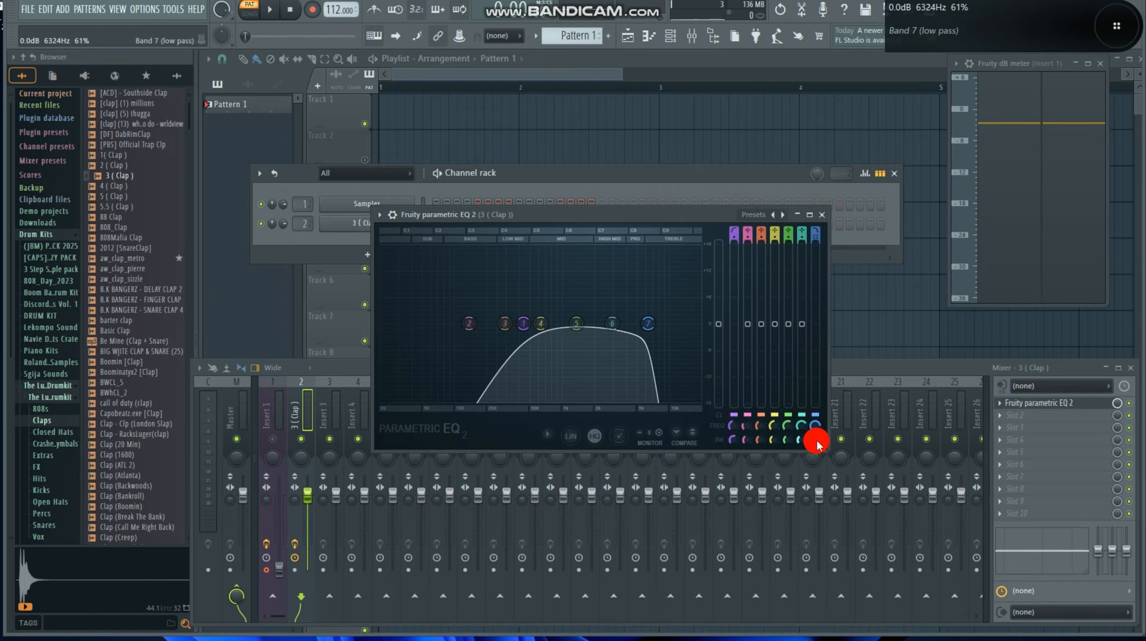
left_click_drag(814, 440, 815, 407)
key("space")
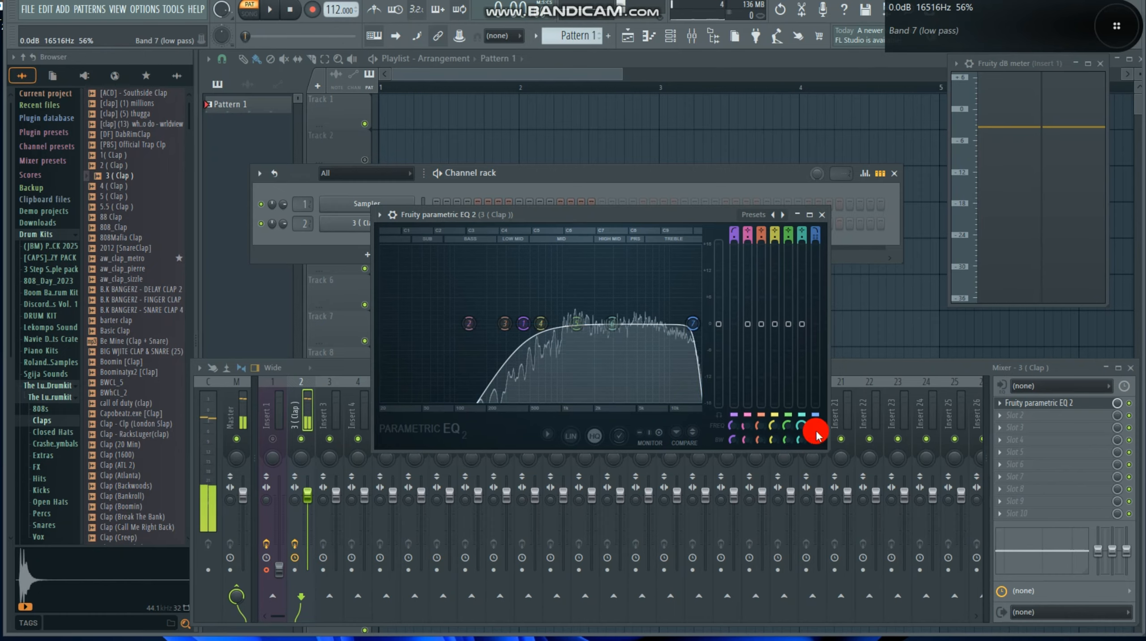
key("space")
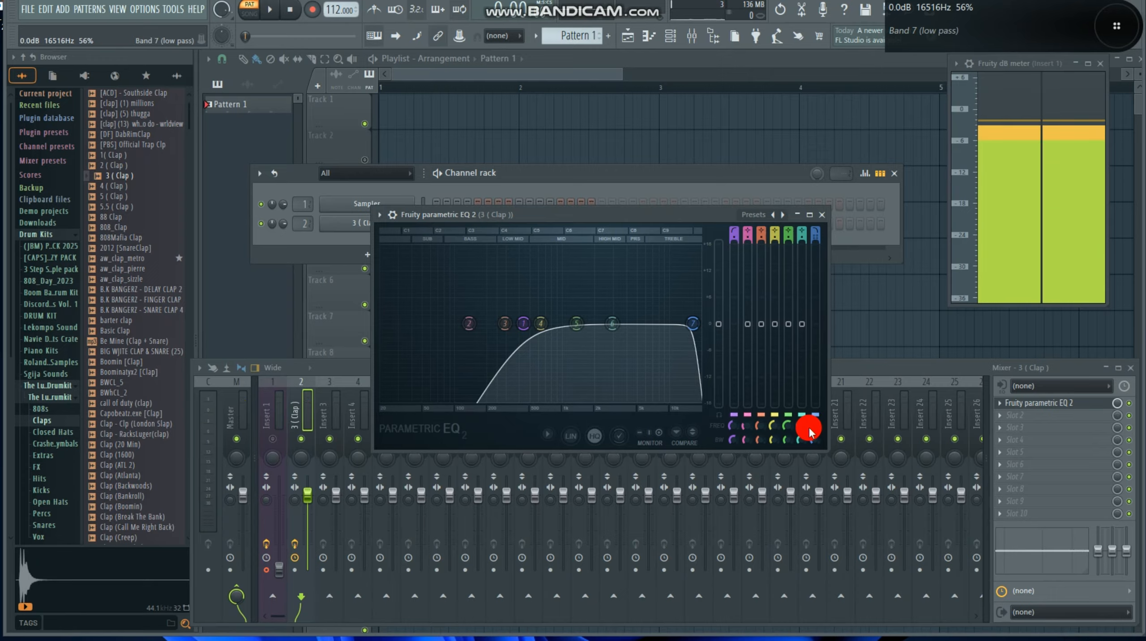
key("space")
left_click_drag(810, 433, 810, 440)
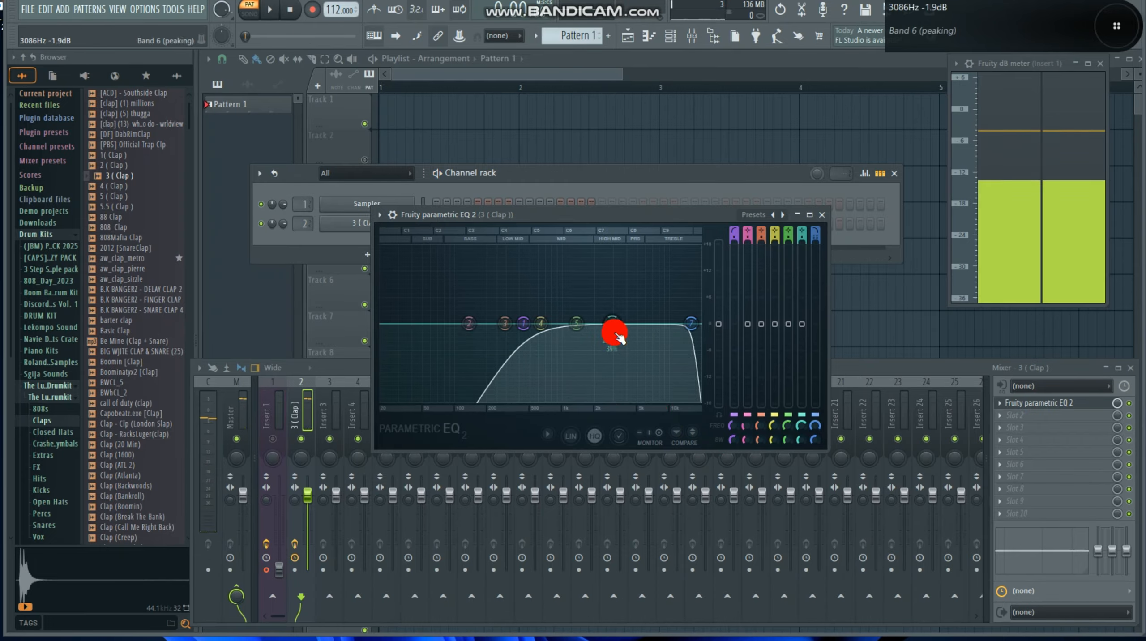
left_click_drag(608, 324, 644, 307)
key("space")
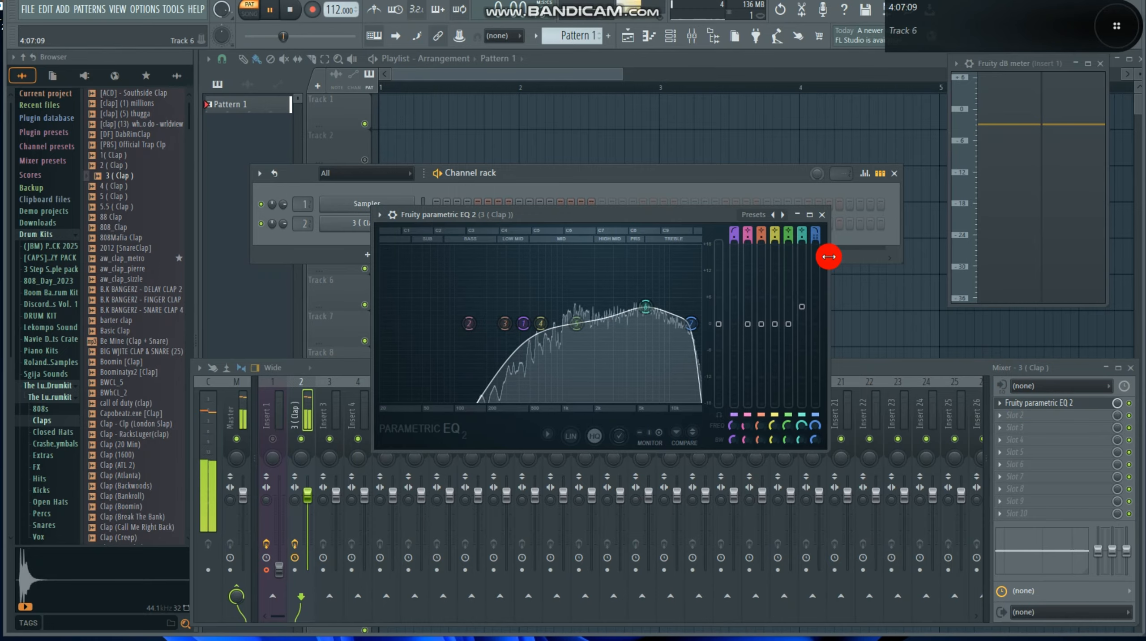
Compare the clap with Fruity Parametric EQ 2 bypassed and enabled during playback, and close the EQ window
left_click(1128, 404)
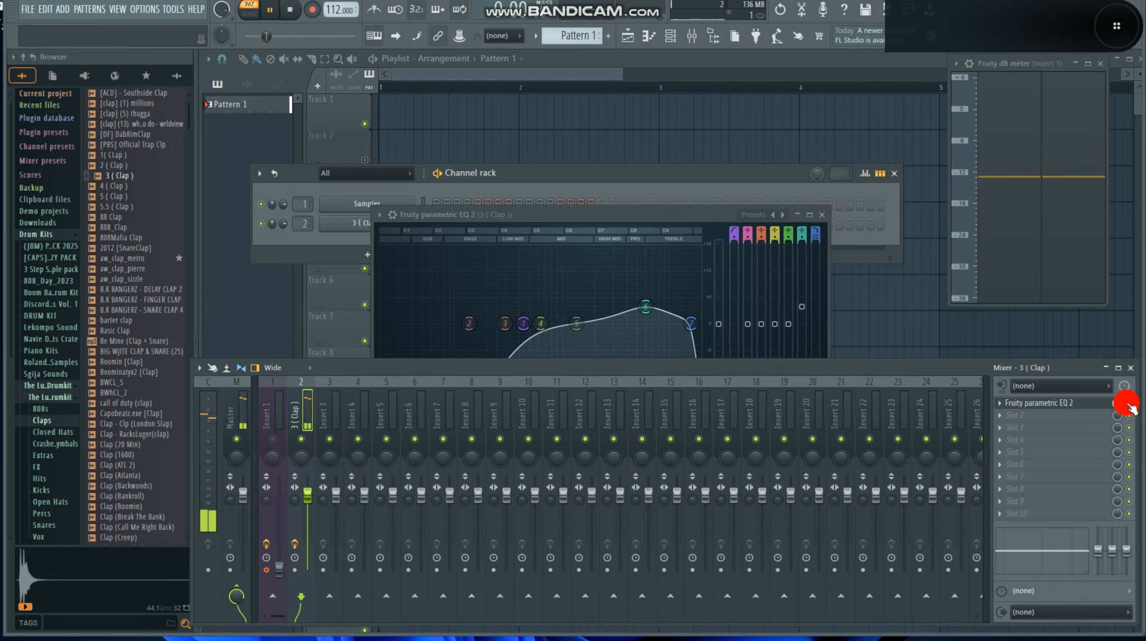
key("space")
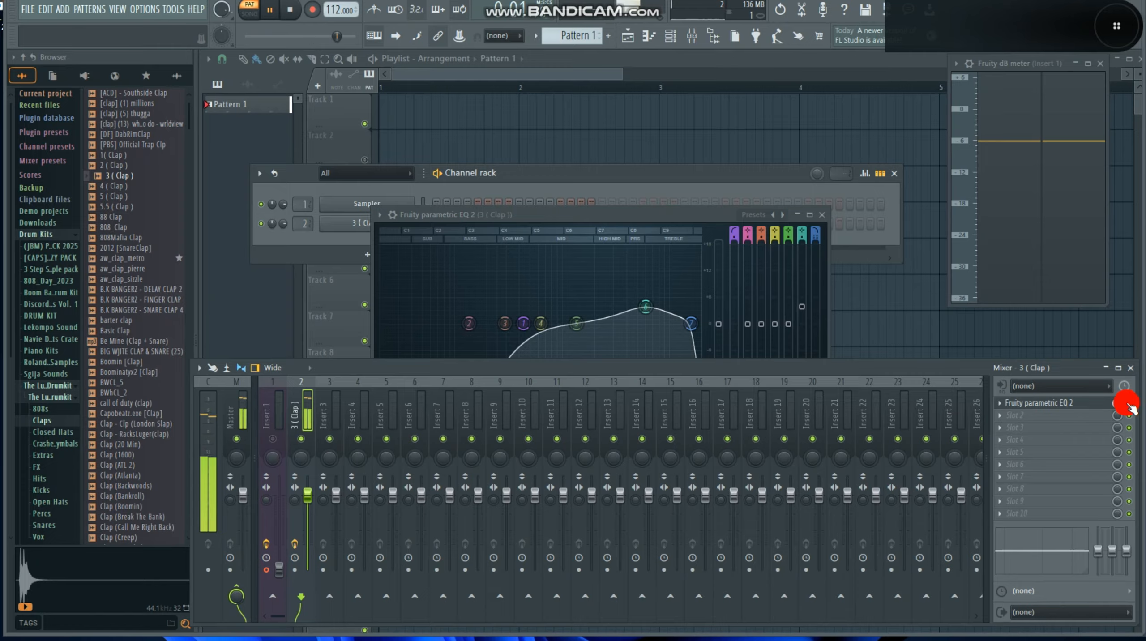
left_click(661, 220)
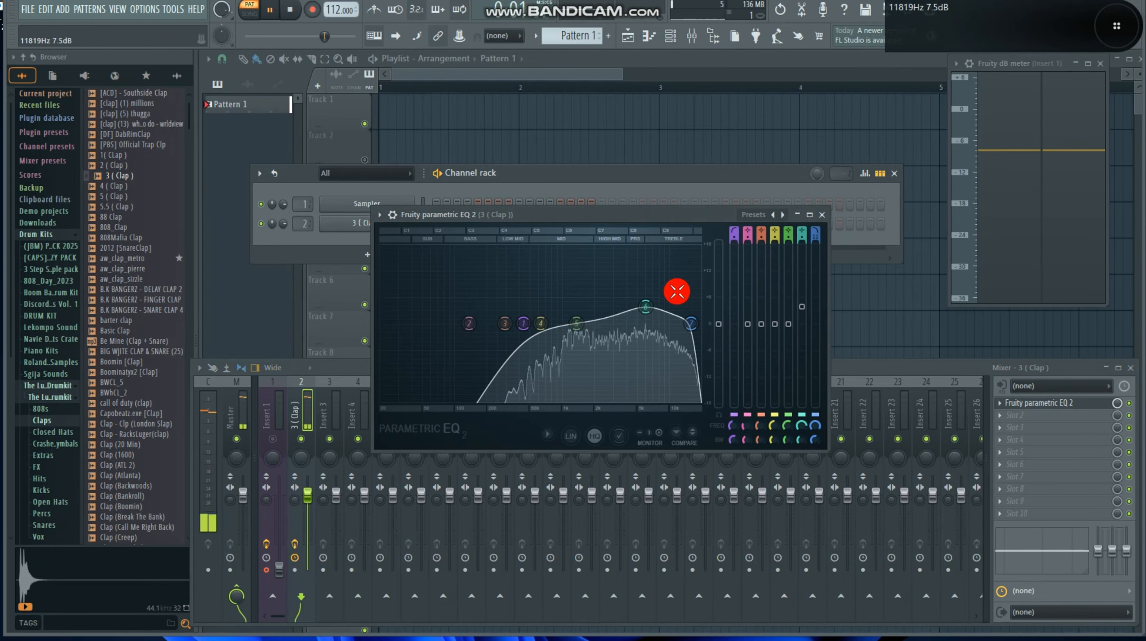
key("space")
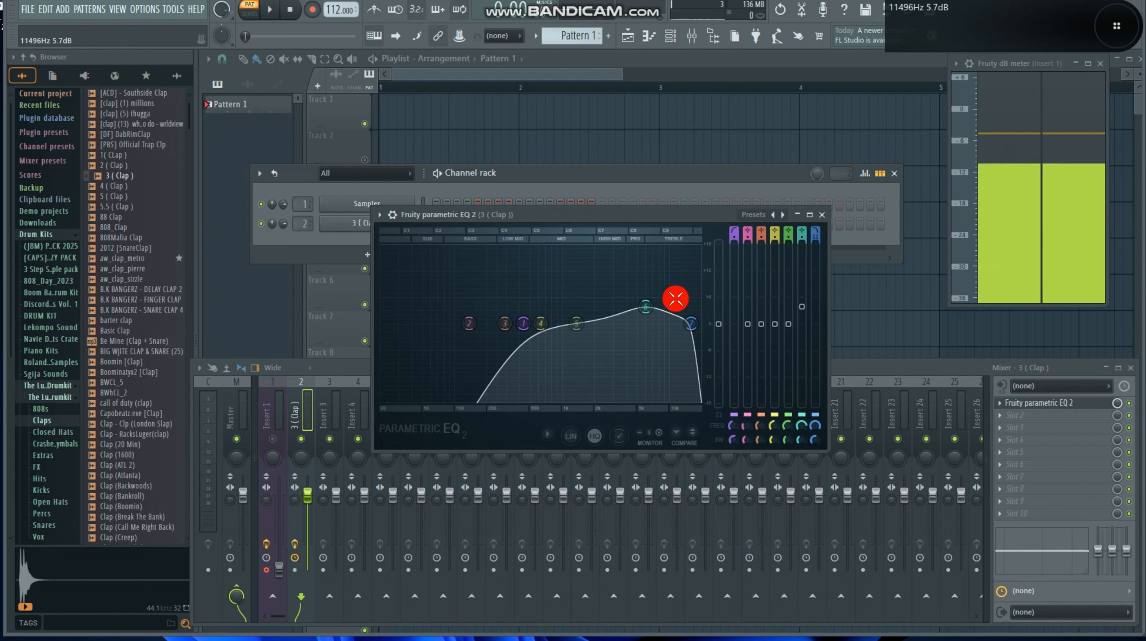
key("space")
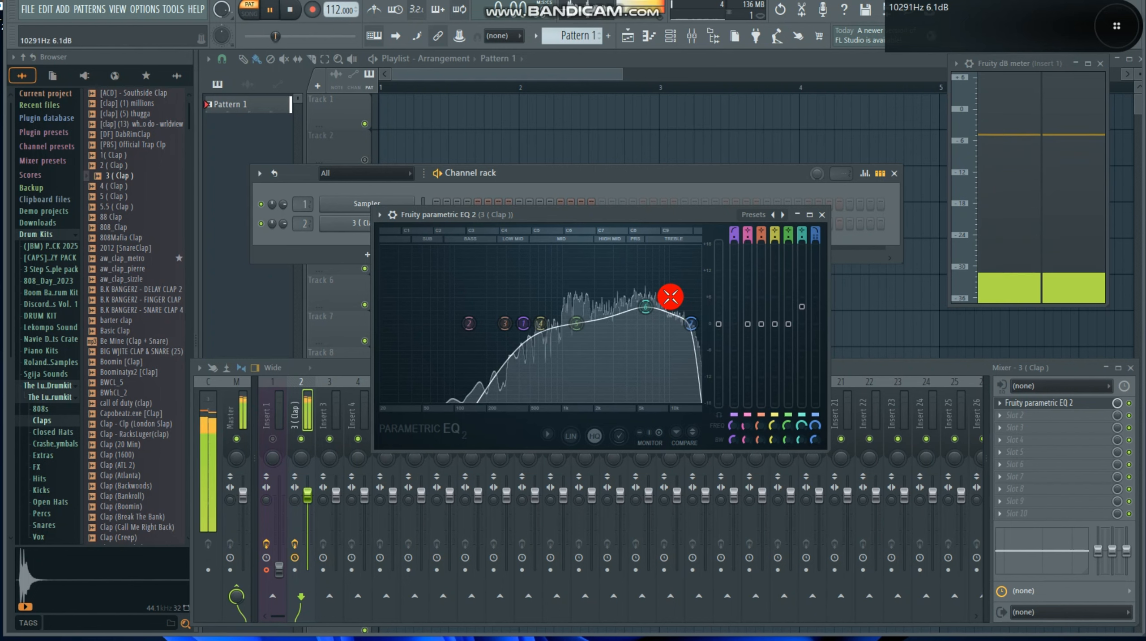
left_click(1129, 403)
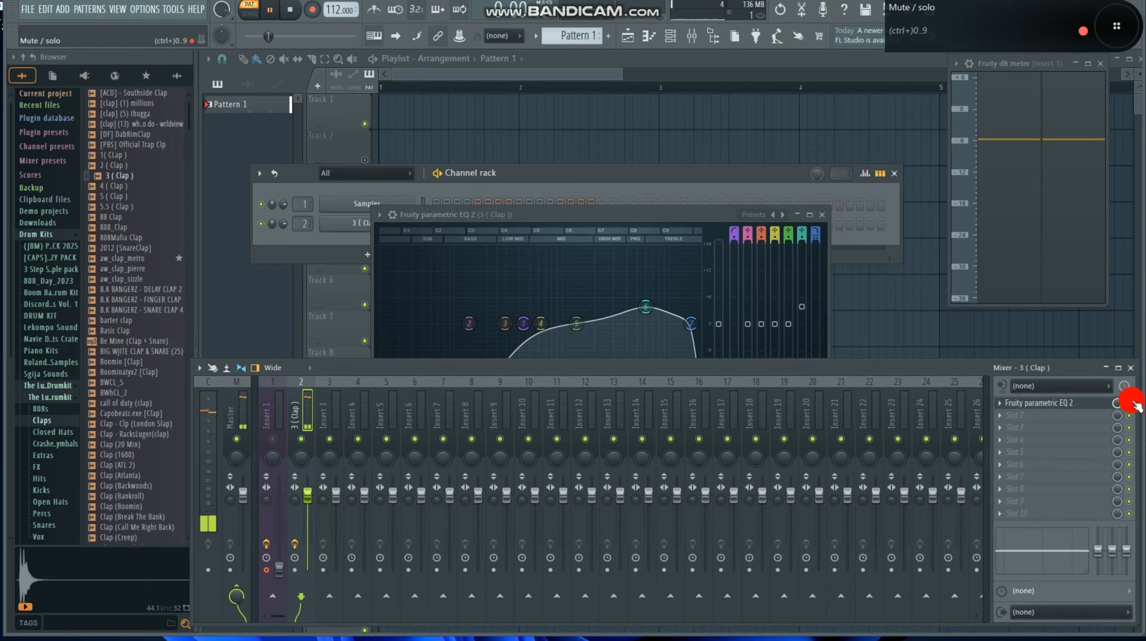
left_click(1130, 403)
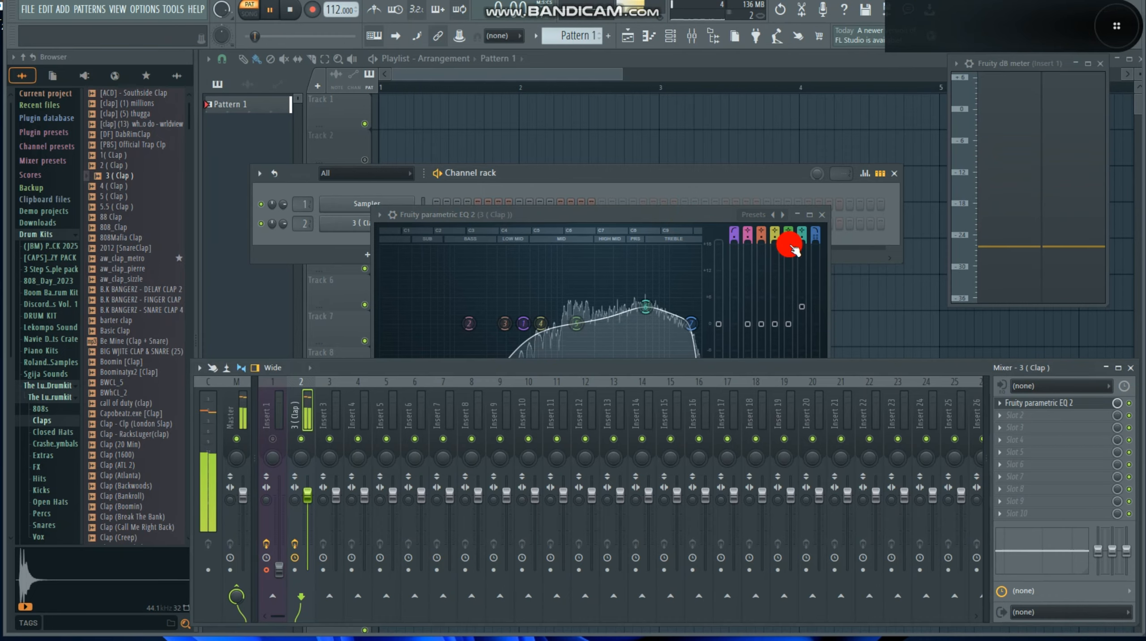
key("space")
left_click(824, 216)
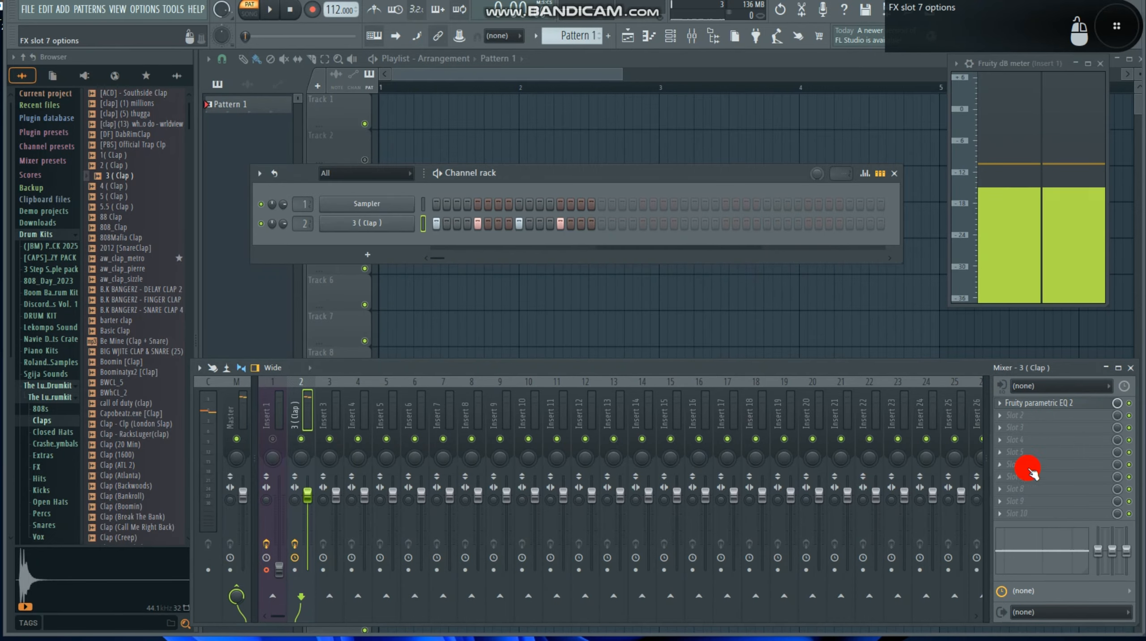
Try Fruity Fast Dist in the second effect slot of the clap's mixer track while the pattern plays
left_click(1016, 419)
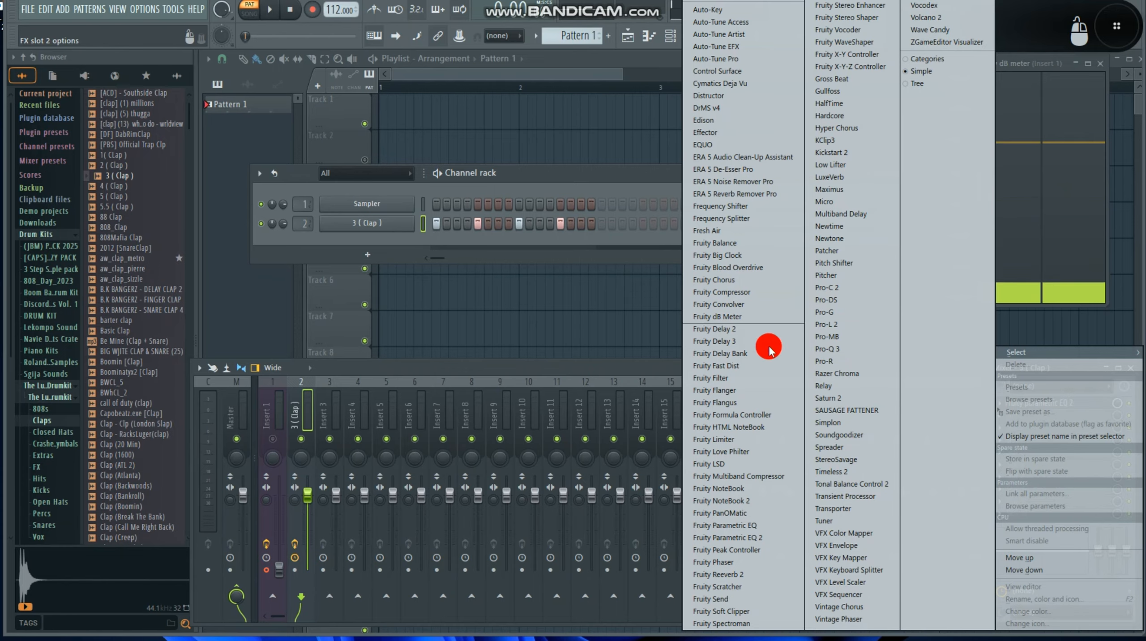
left_click(758, 367)
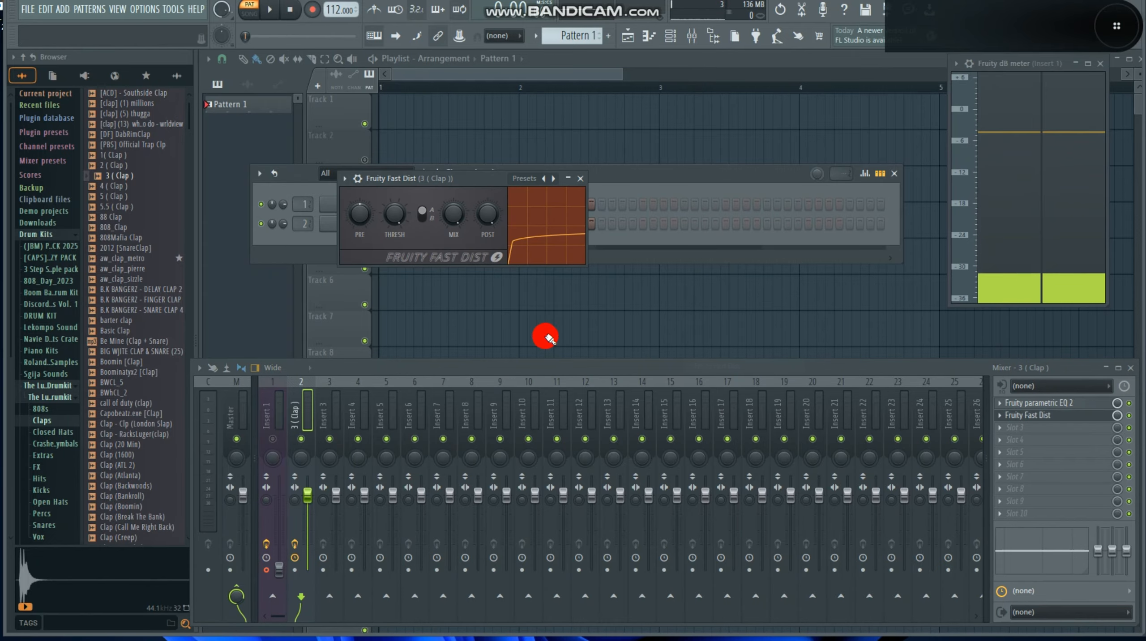
key("space")
left_click_drag(394, 218, 394, 220)
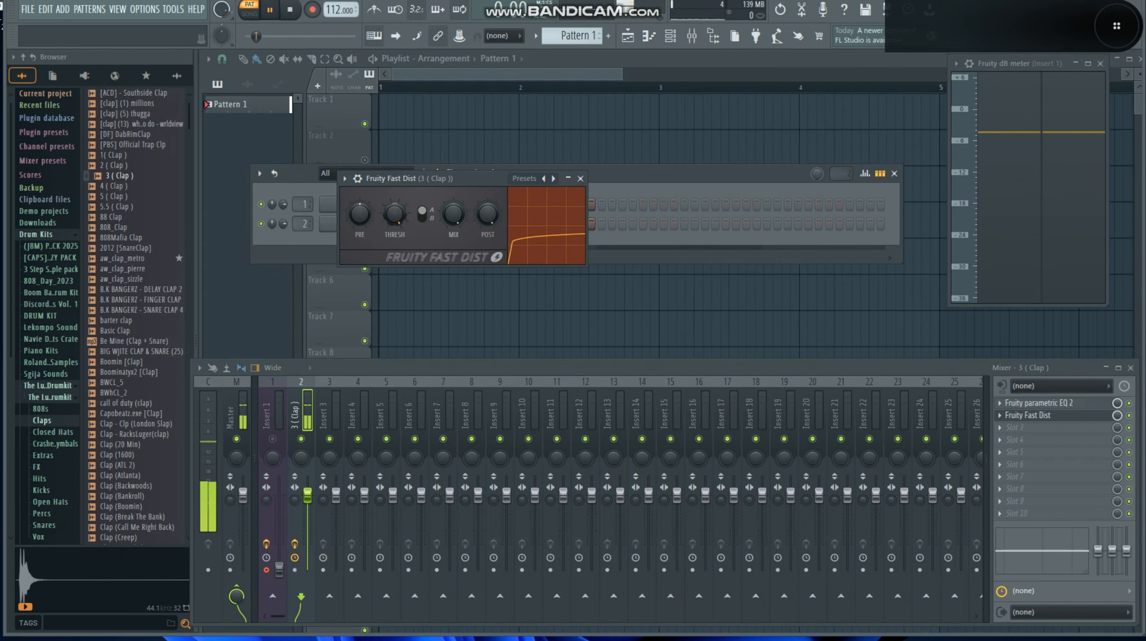
Load Transient Processor into the clap track's second effect slot in place of Fruity Fast Dist, and listen to the pattern
left_click(999, 414)
mouse_move(1015, 341)
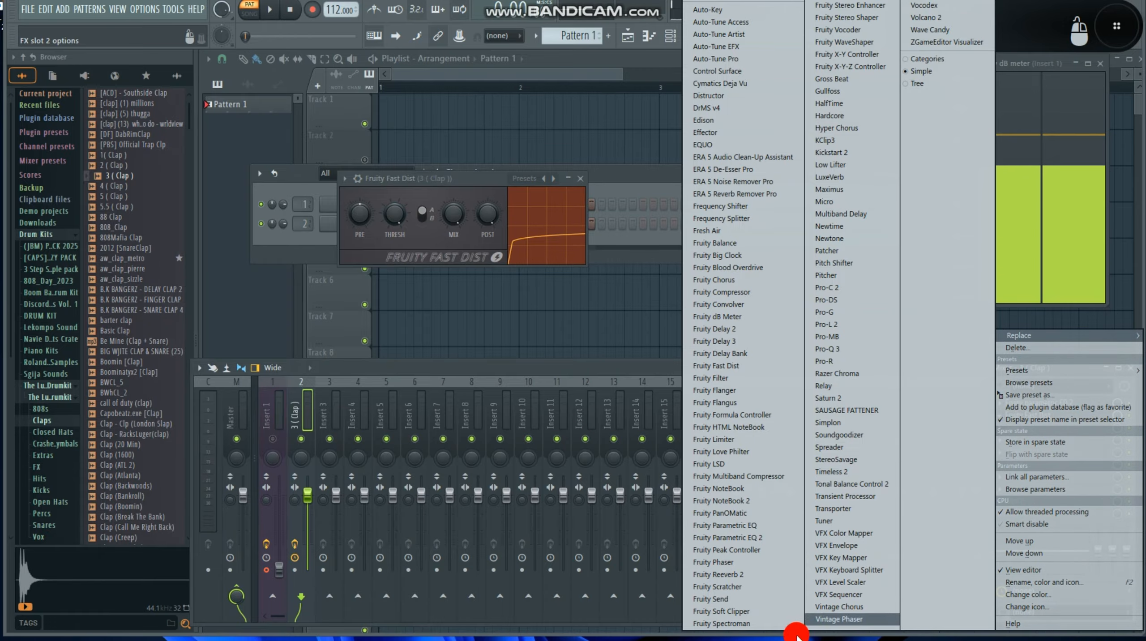
left_click(838, 497)
key("space")
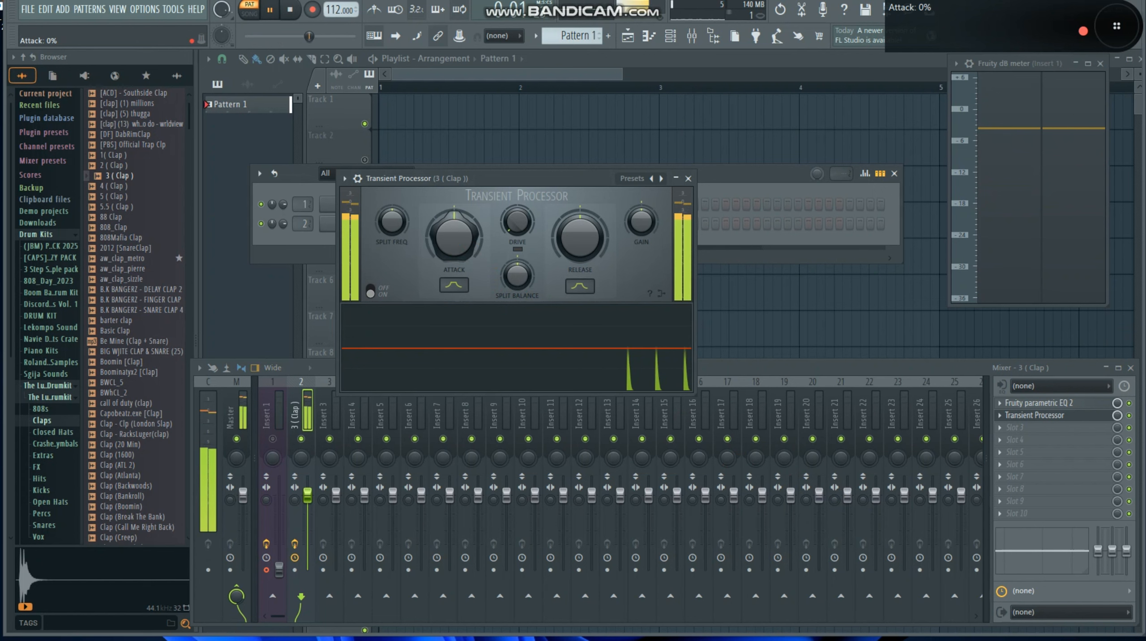
left_click(449, 236)
key("space")
Raise the release of the clap's Transient Processor well above zero while listening to the pattern
mouse_move(580, 238)
left_mouse_down()
mouse_move(583, 226)
mouse_move(585, 243)
left_mouse_up()
key("space")
key("space")
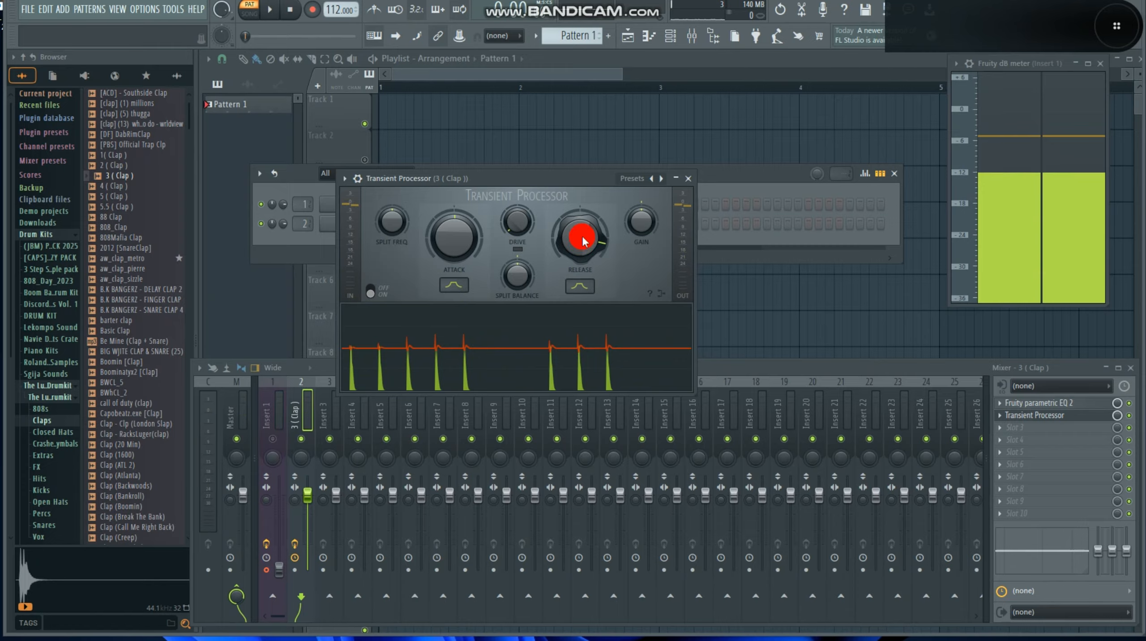
key("space")
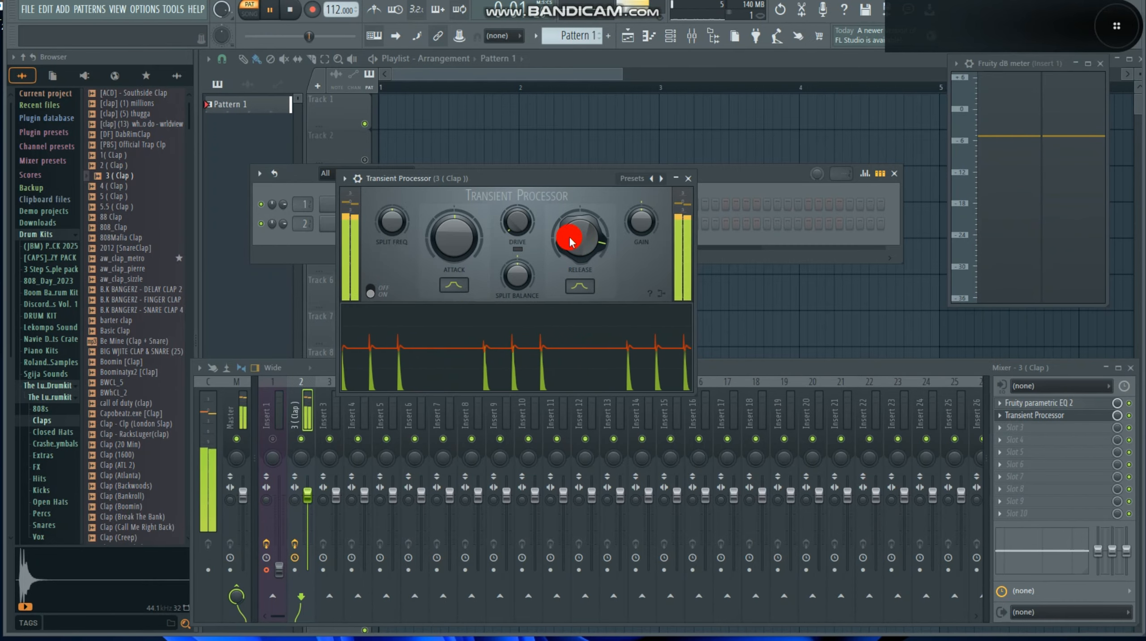
Try the Transient Processor's attack at -71% and at a raised positive setting while playing the pattern
mouse_move(462, 244)
left_mouse_down()
mouse_move(462, 283)
mouse_move(453, 251)
left_mouse_up()
key("space")
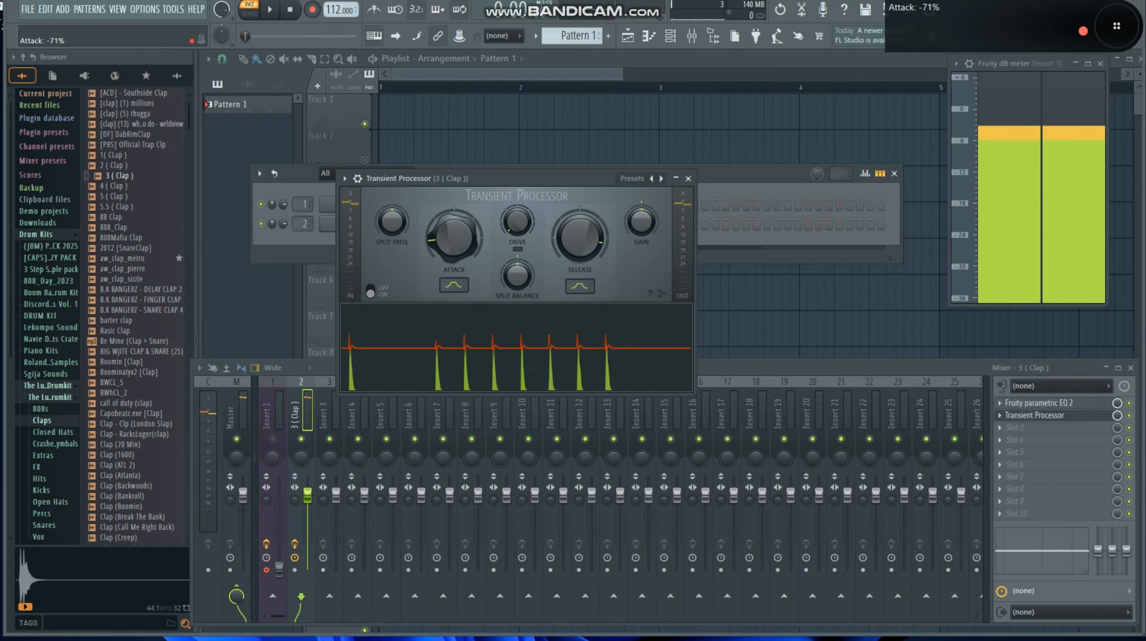
key("space")
left_click_drag(447, 236, 448, 175)
mouse_move(453, 236)
left_mouse_down()
mouse_move(453, 260)
mouse_move(453, 236)
left_mouse_up()
key("space")
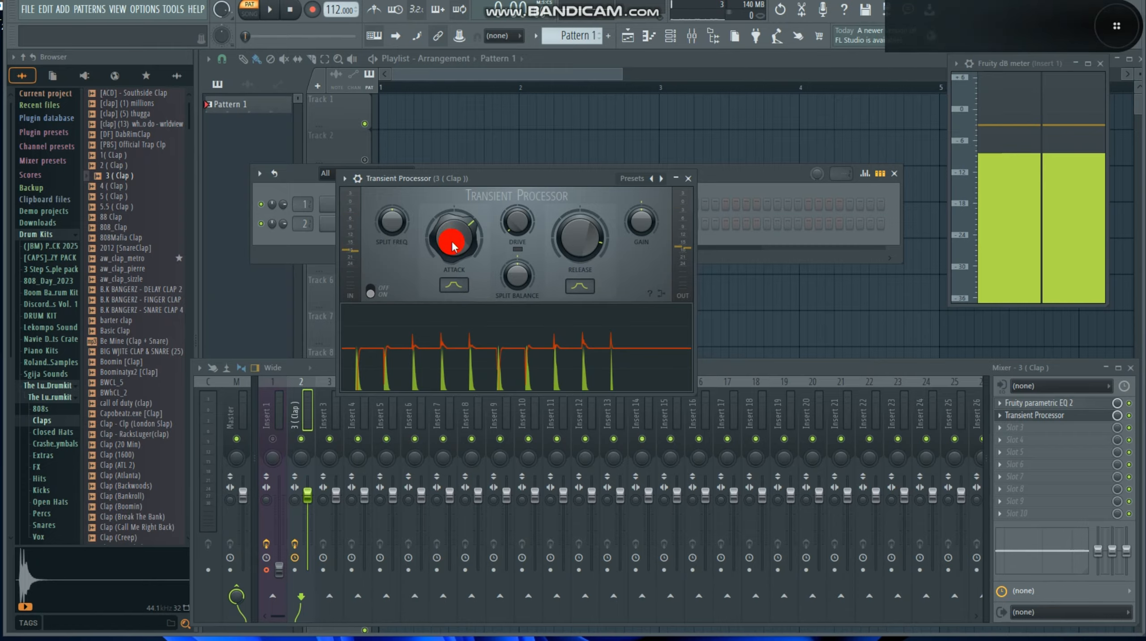
Audition the clap with the Transient Processor's attack at -100%, and raise the attack to a positive setting
left_click_drag(453, 246, 452, 305)
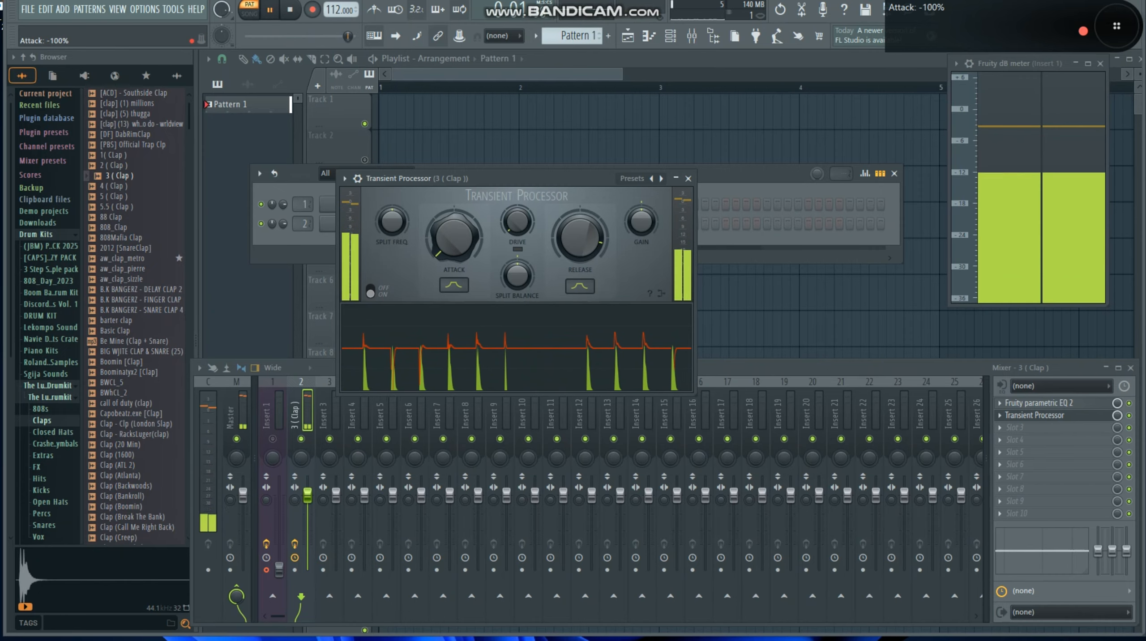
key("space")
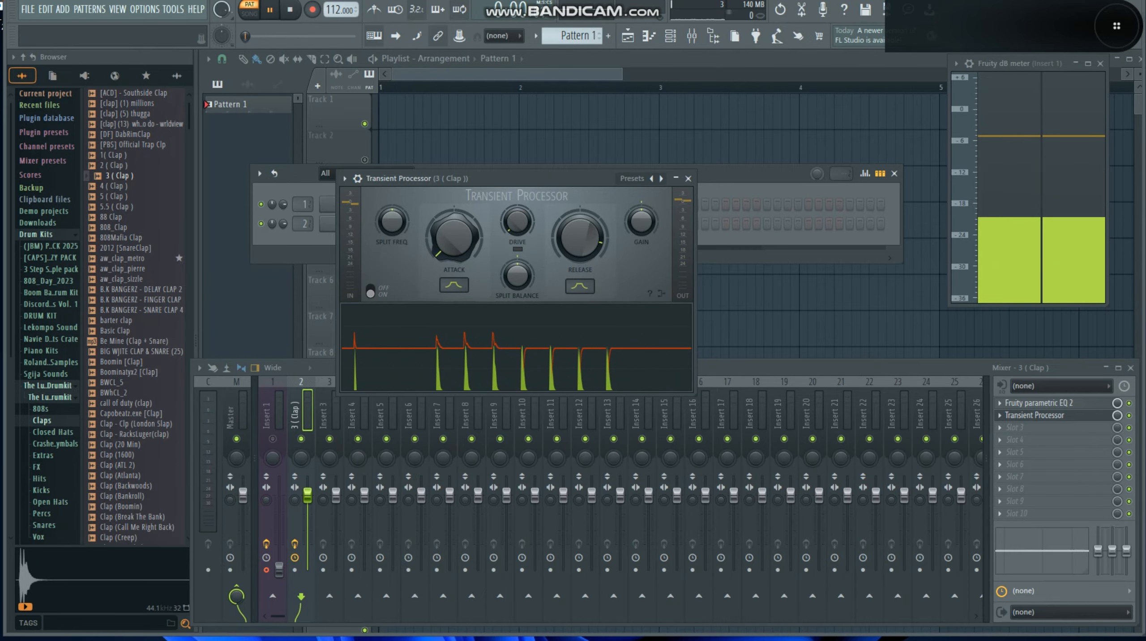
left_click_drag(453, 246, 453, 246)
key("space")
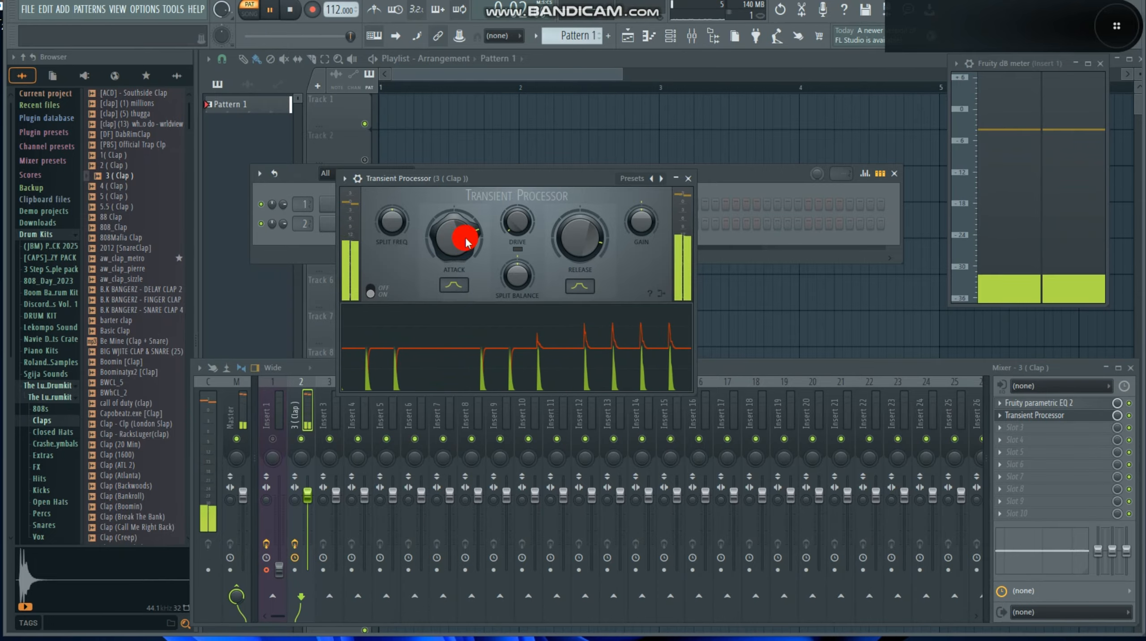
Raise the gain of the clap's Transient Processor slightly, play the pattern, and close the processor
key("space")
left_click_drag(631, 217, 631, 209)
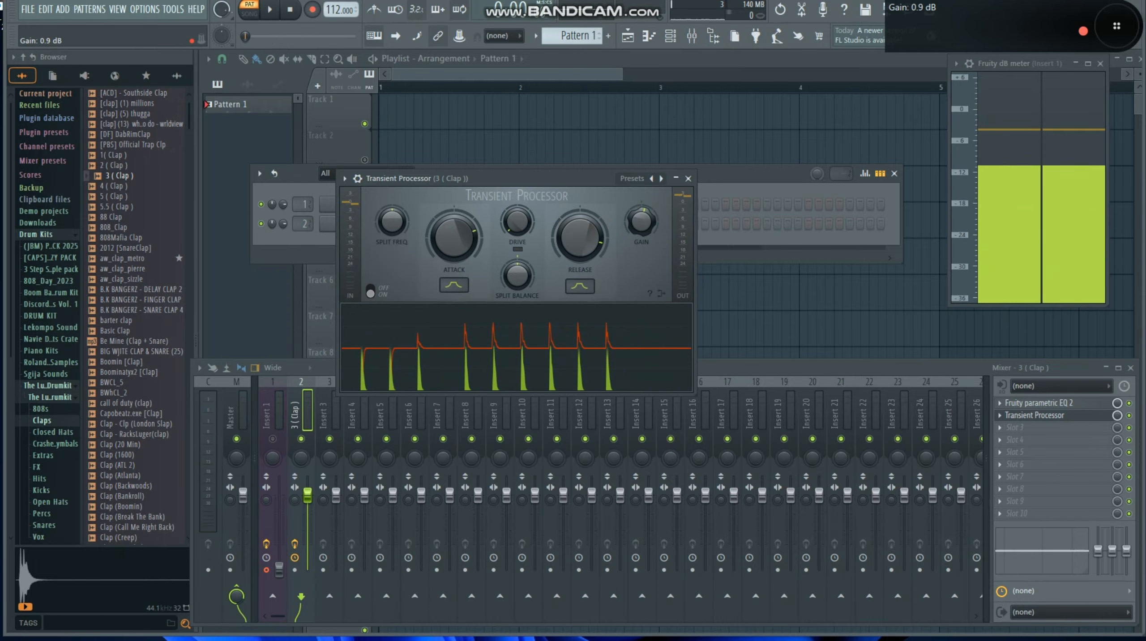
left_click_drag(631, 210, 631, 206)
key("space")
left_click(594, 249)
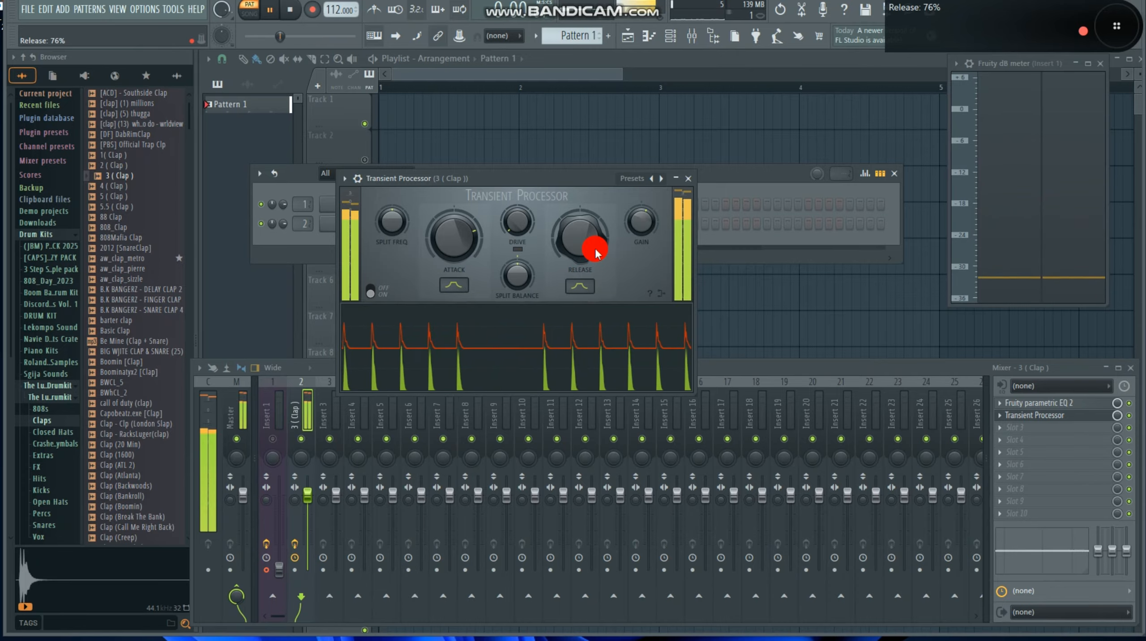
left_click(692, 180)
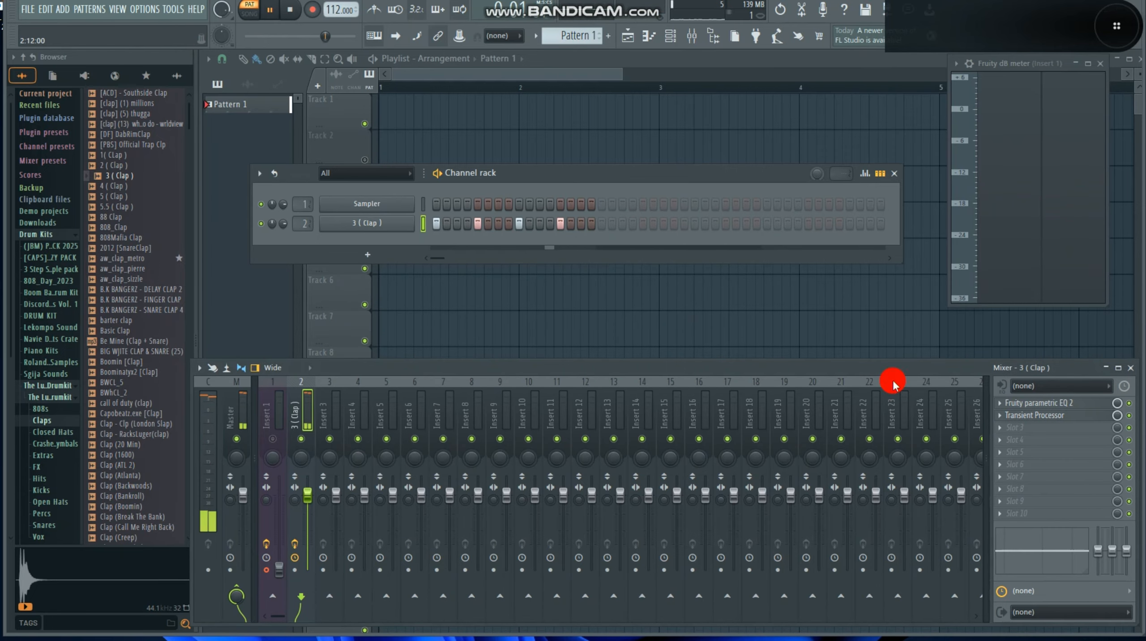
Load Fruity Fast Dist into the clap track's third effect slot, adjust its threshold, and raise its pre-amp level
left_click(1026, 435)
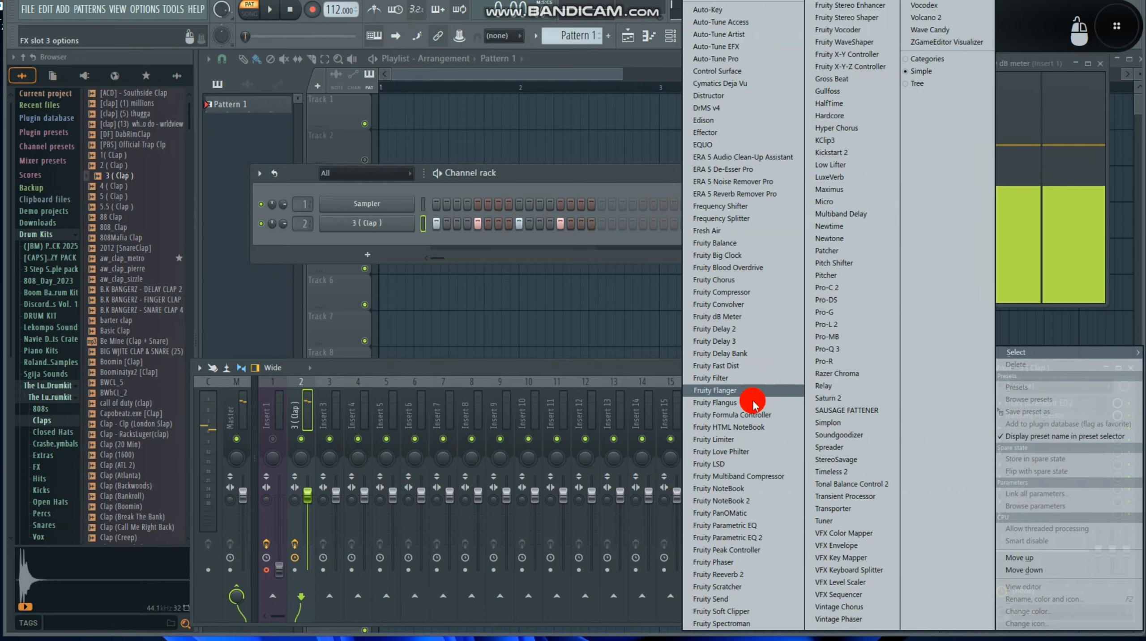
left_click(740, 365)
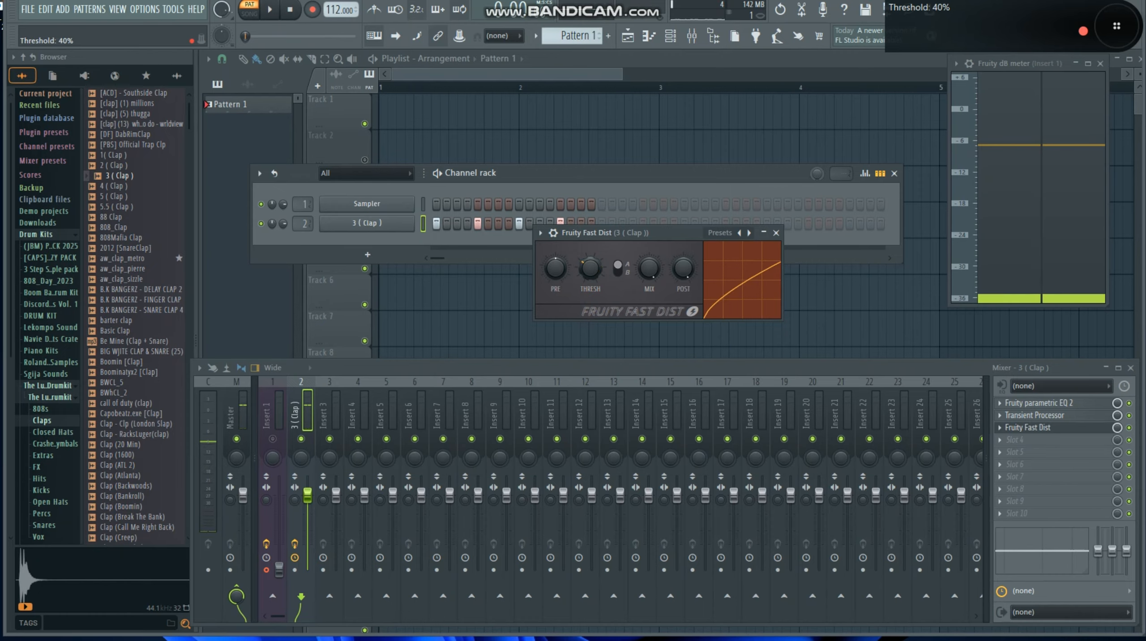
left_click_drag(589, 273, 589, 301)
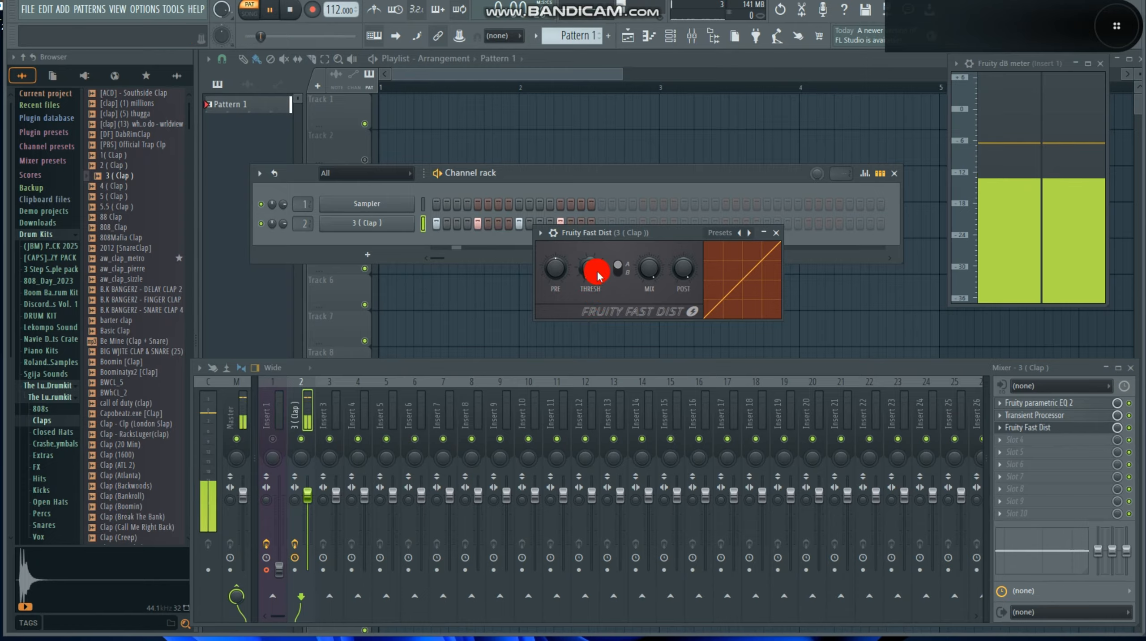
left_click_drag(597, 274, 597, 266)
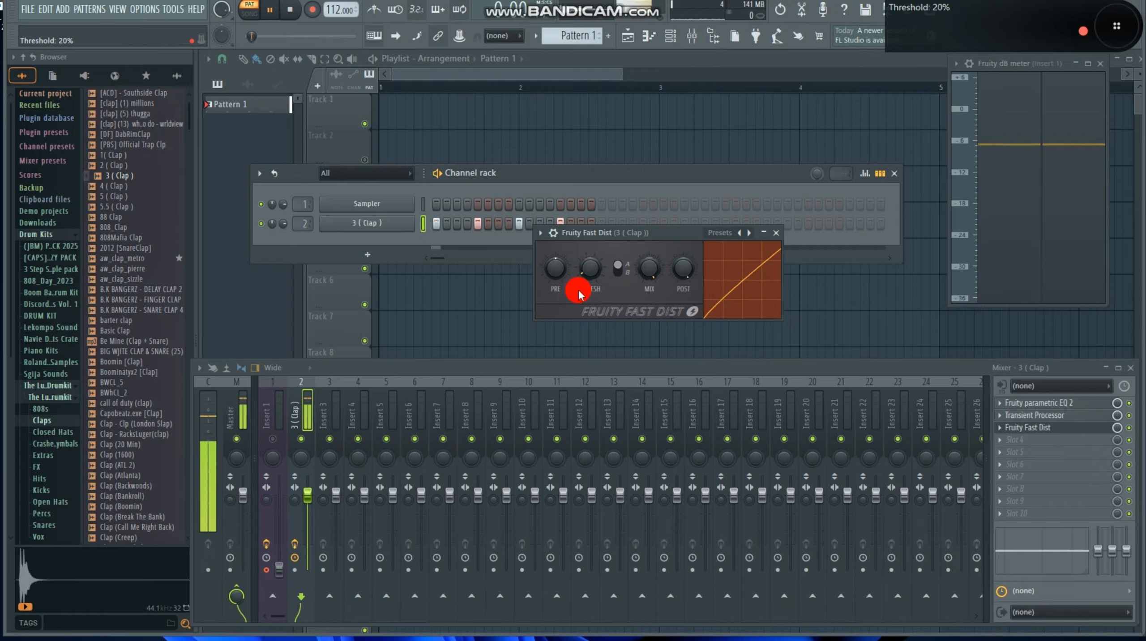
left_click_drag(551, 281, 555, 258)
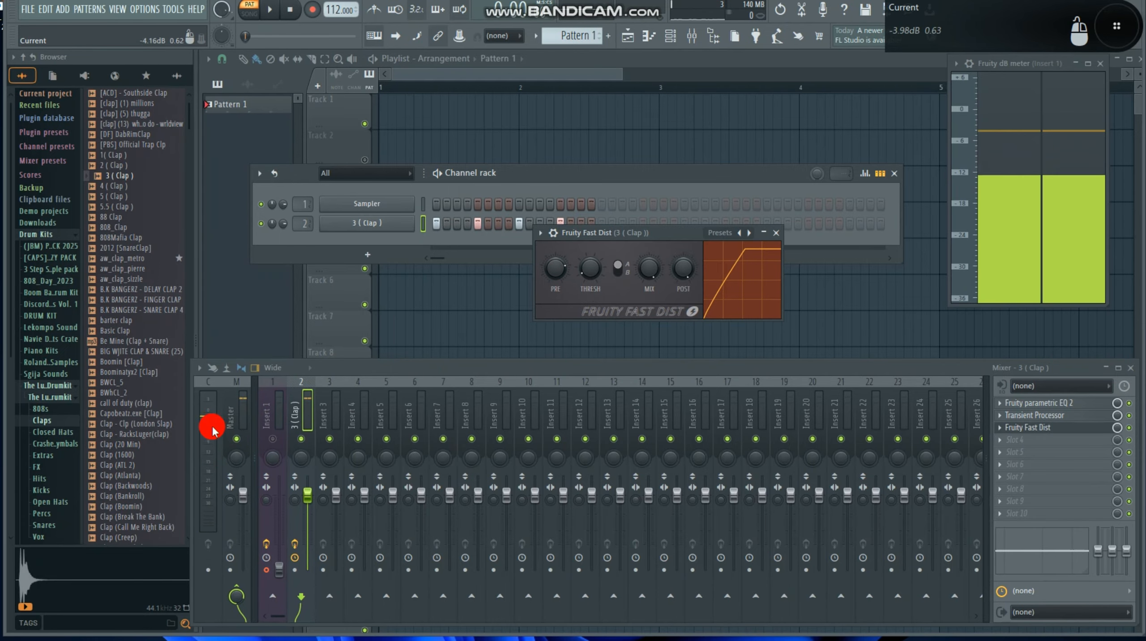
Make the mixer taller, listen to the pattern with the distortion, and close Fruity Fast Dist
left_click_drag(310, 366, 316, 316)
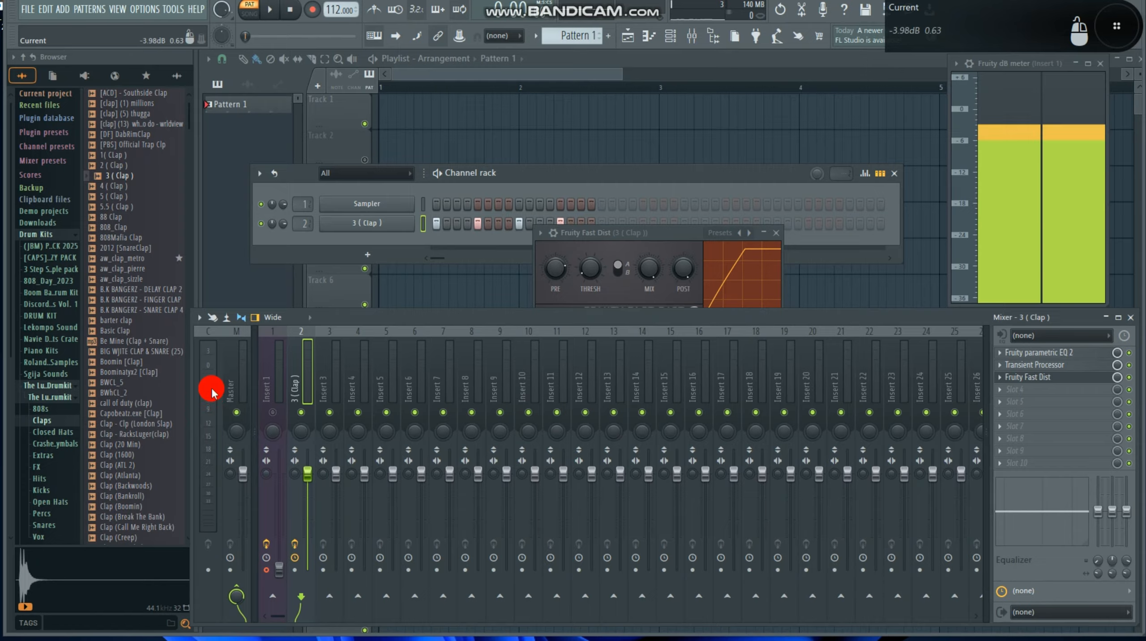
key("space")
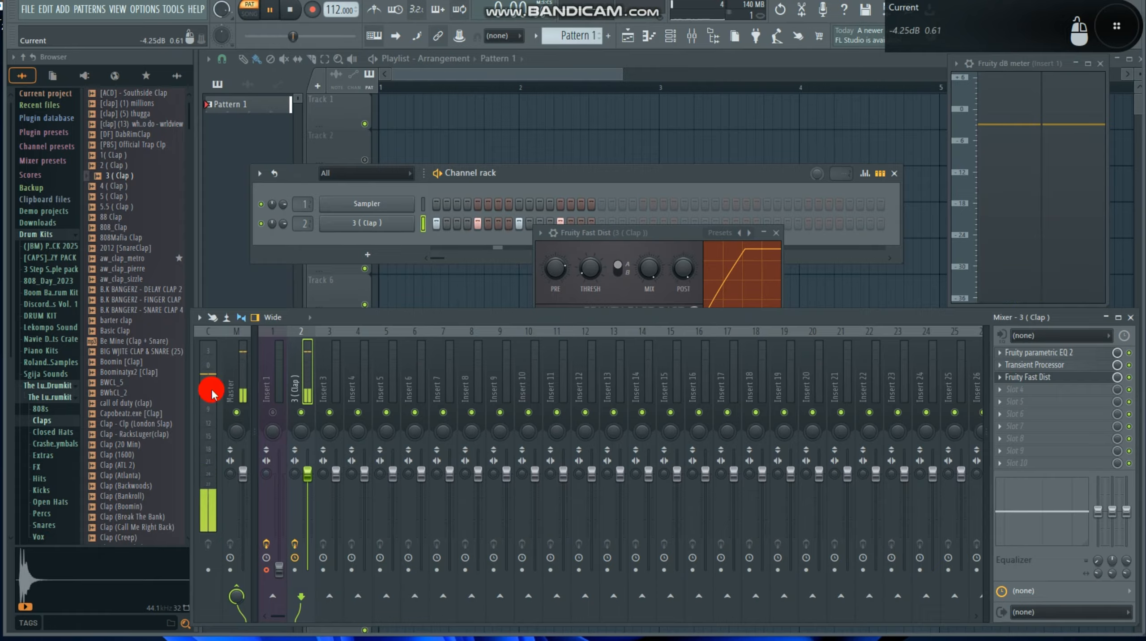
left_click(776, 234)
Stop playback, clone the 3 ( Clap ) channel, and route the clone directly to the master instead of mixer track 2
right_click(385, 224)
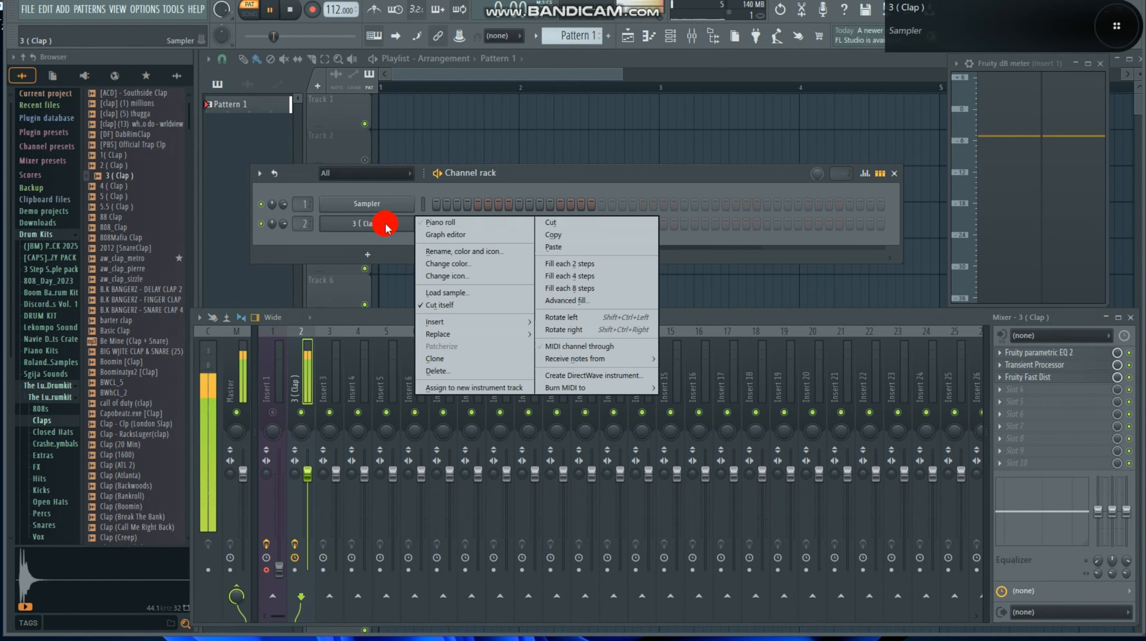
left_click(271, 9)
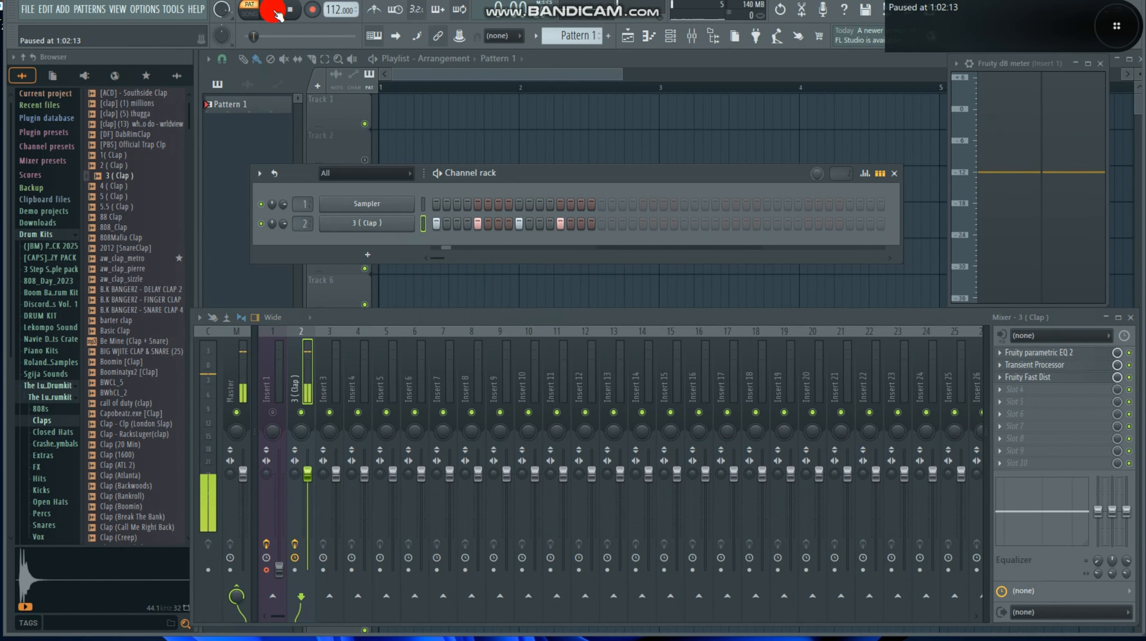
right_click(382, 225)
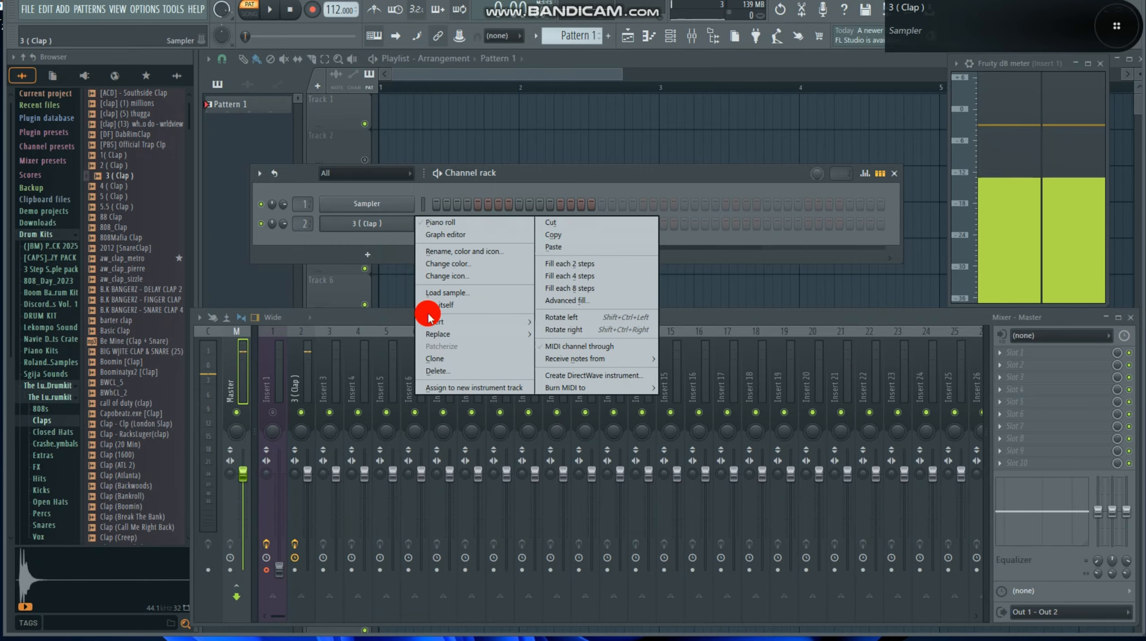
left_click(446, 359)
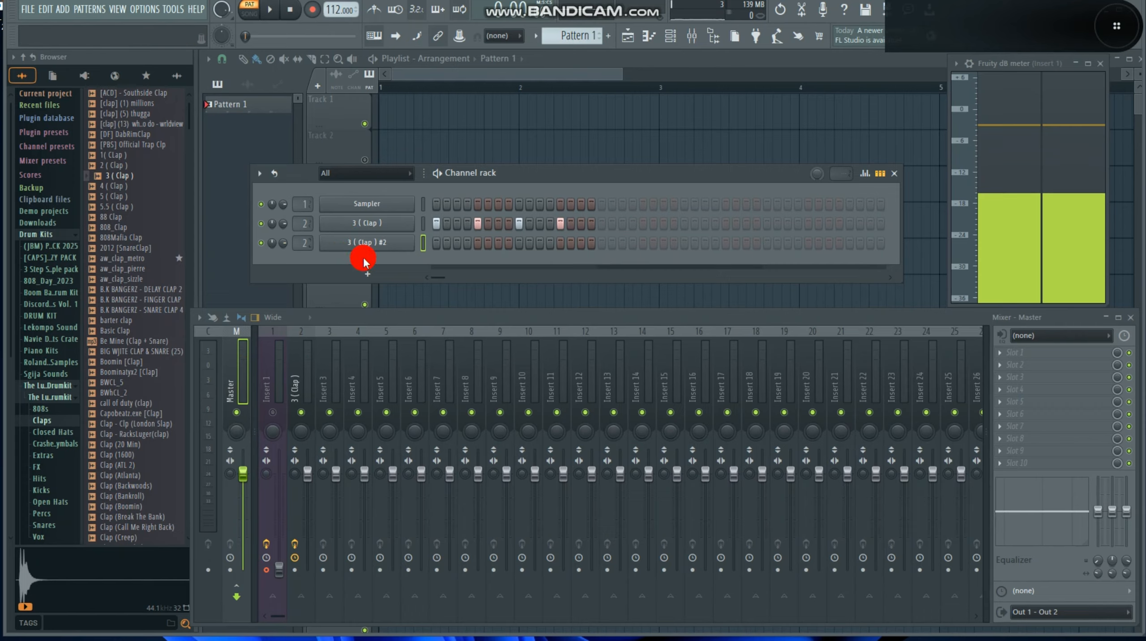
left_click_drag(297, 239, 297, 245)
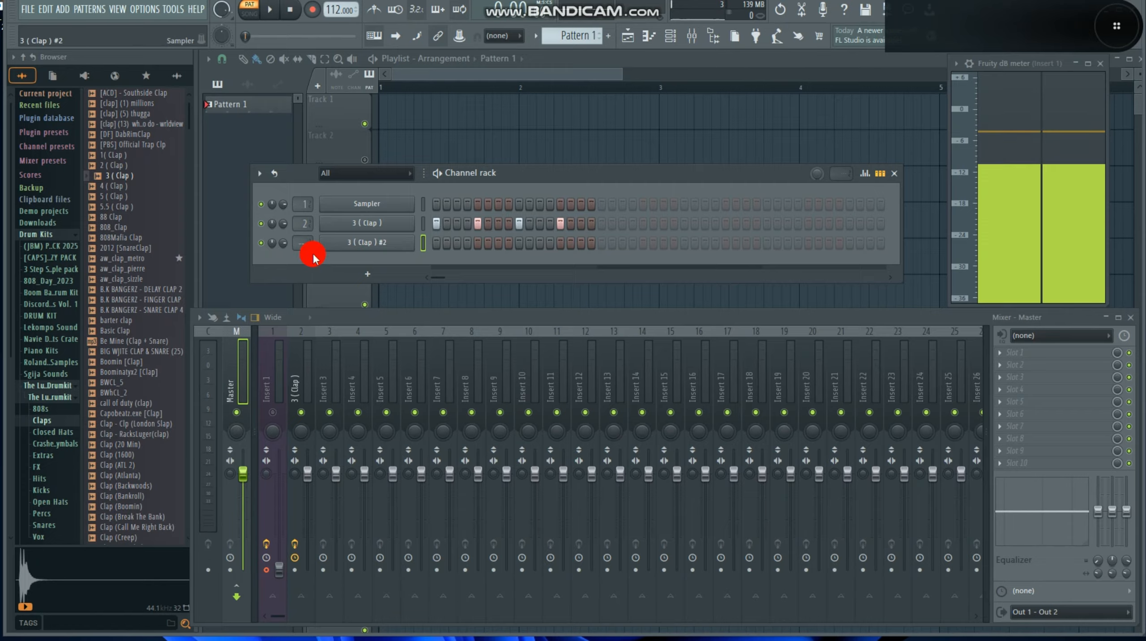
right_click(412, 242)
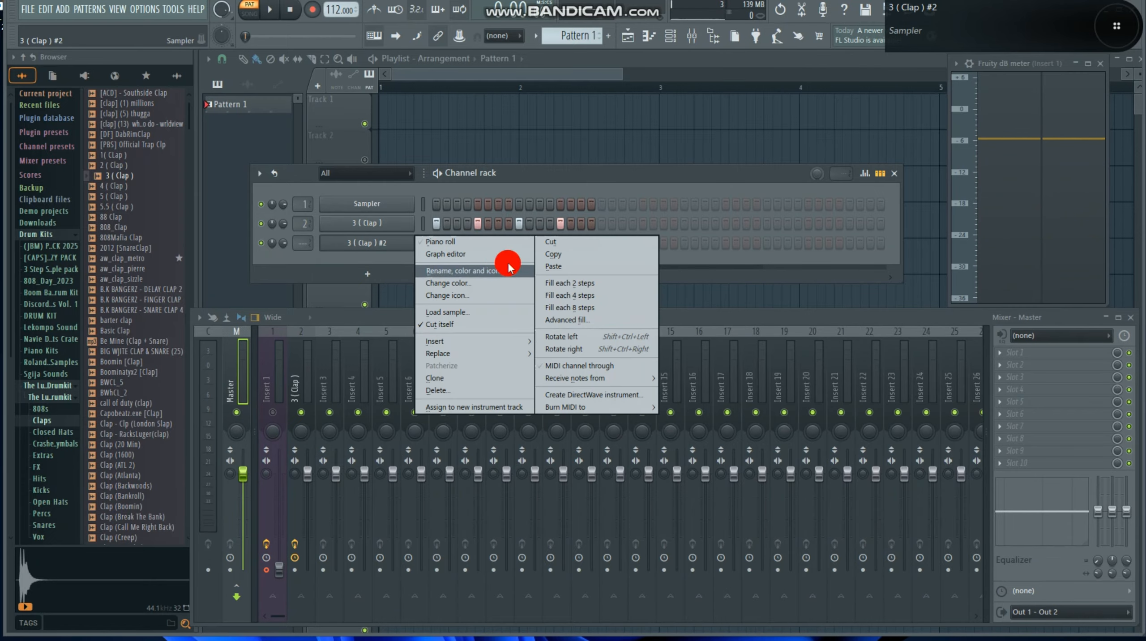
left_click(570, 297)
right_click(411, 238)
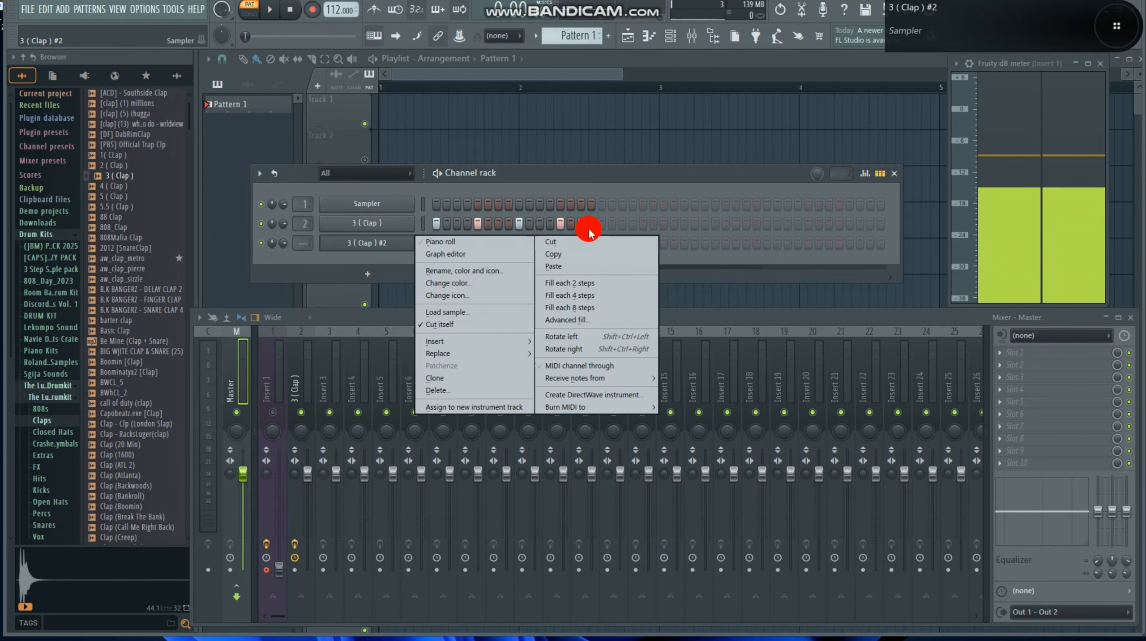
left_click(568, 228)
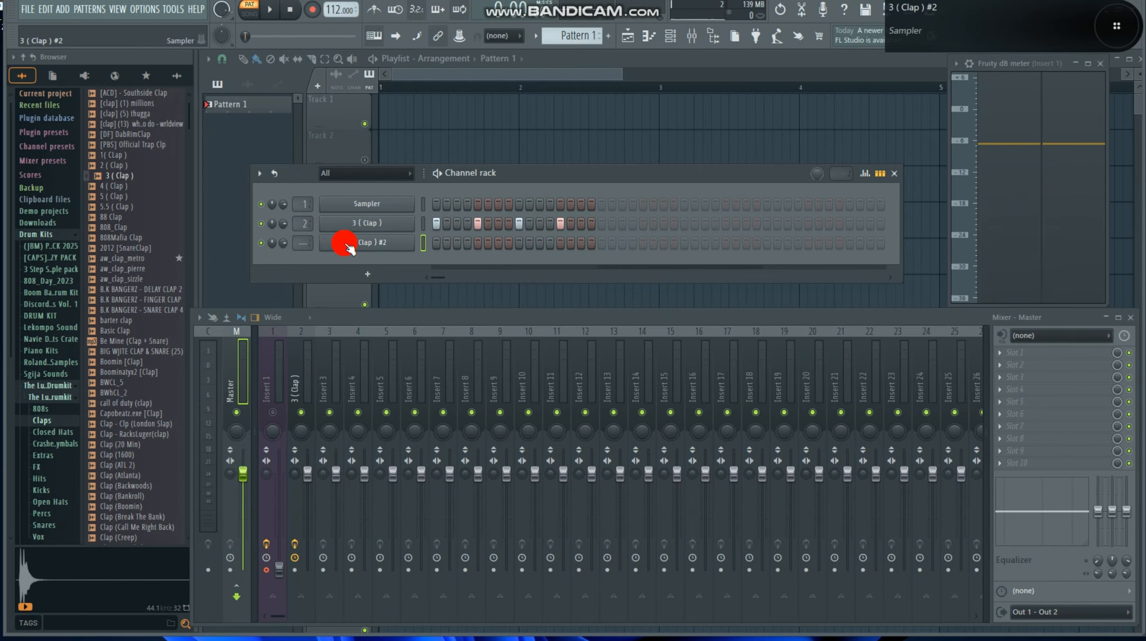
right_click(258, 245)
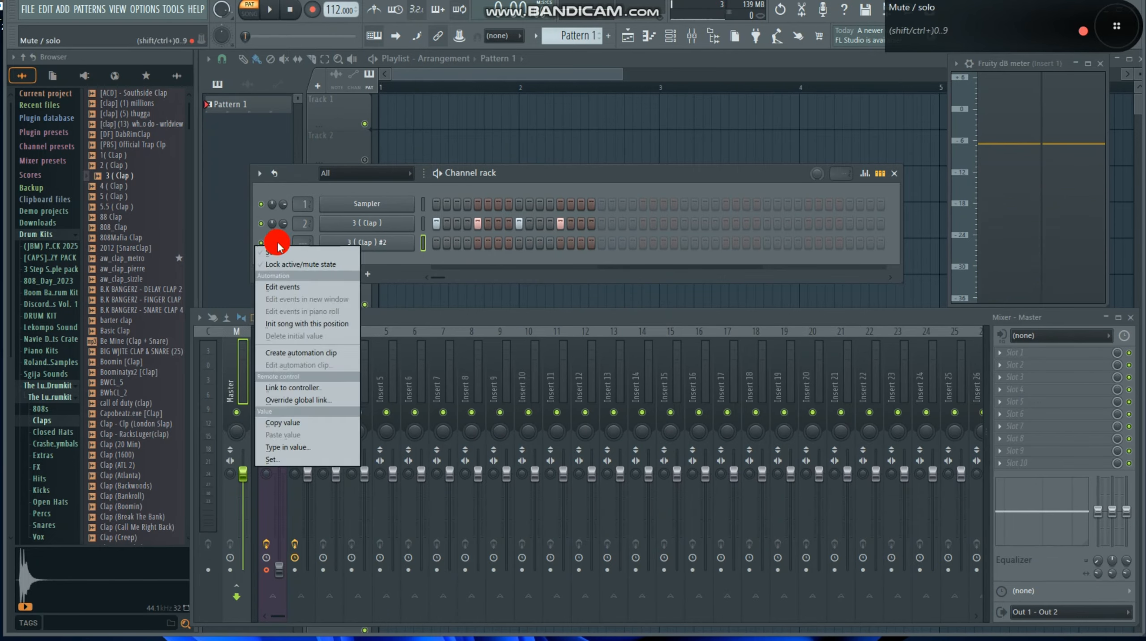
Fill each 4 steps on the 3 ( Clap ) #2 channel and cut the steps from the 3 ( Clap ) channel
right_click(357, 247)
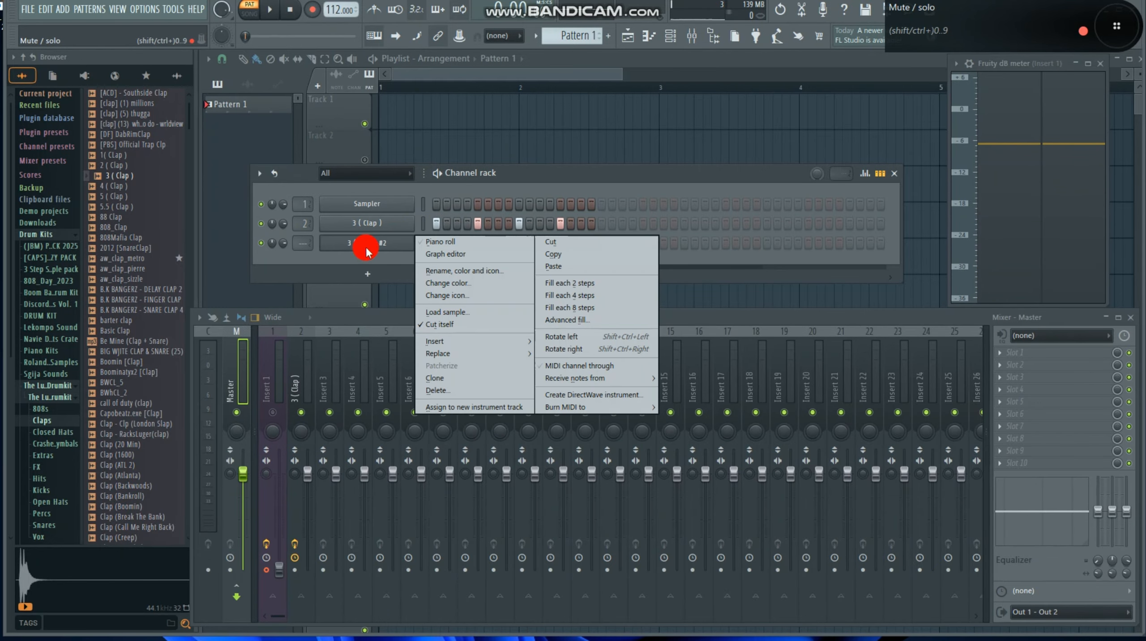
left_click(569, 295)
right_click(378, 223)
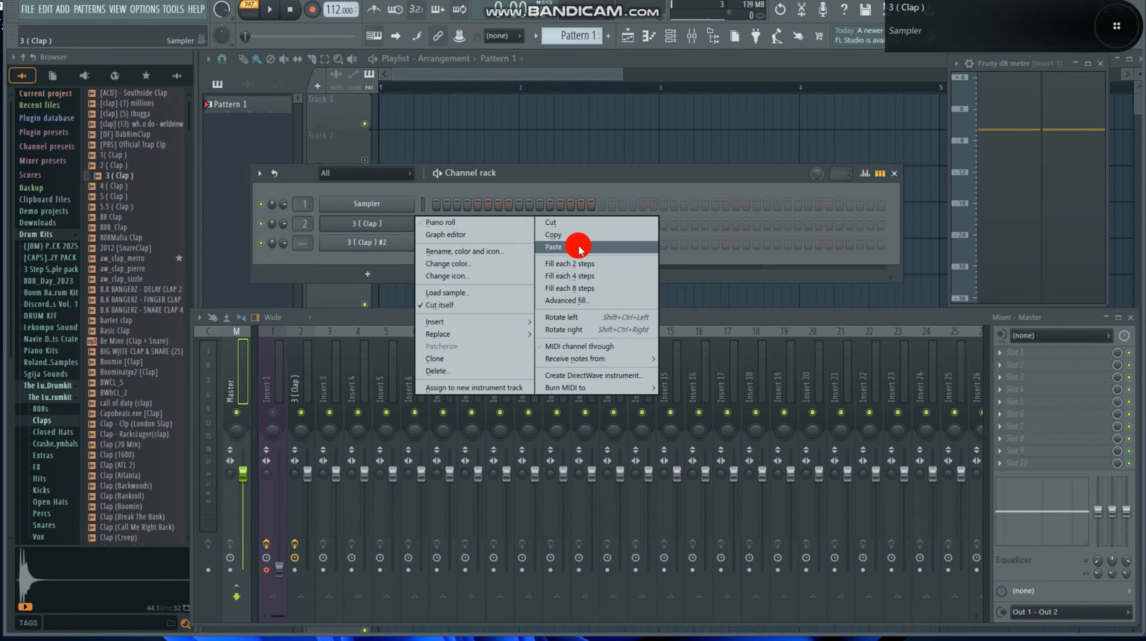
left_click(571, 227)
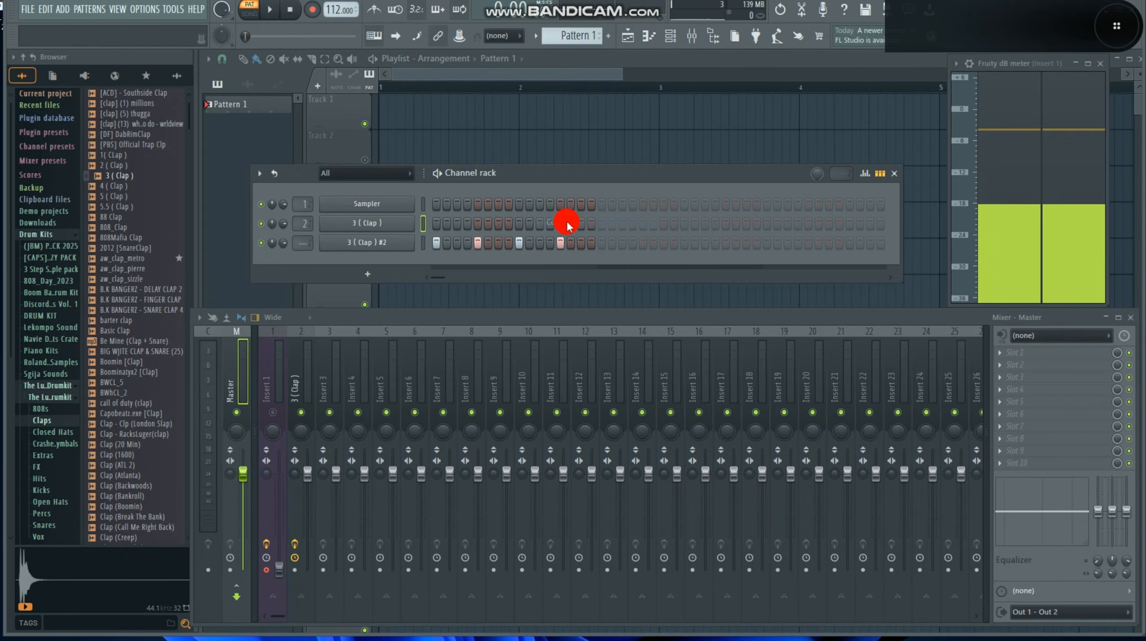
Create a second pattern with the default name and place its clip on Track 1 at bar 2
left_click(615, 40)
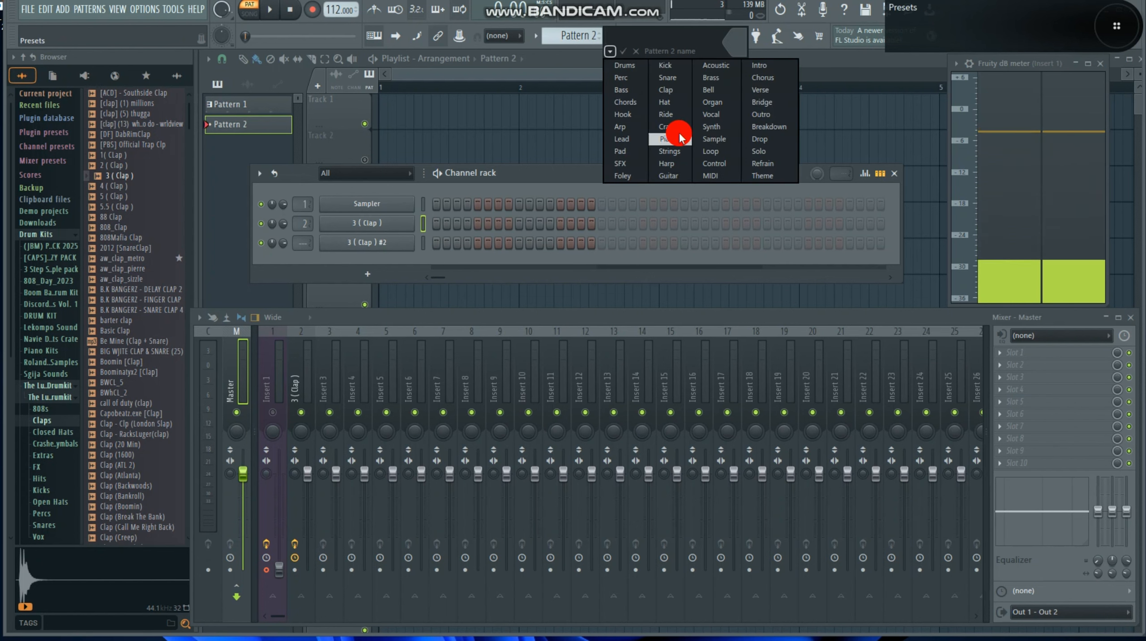
left_click(630, 57)
key("Return")
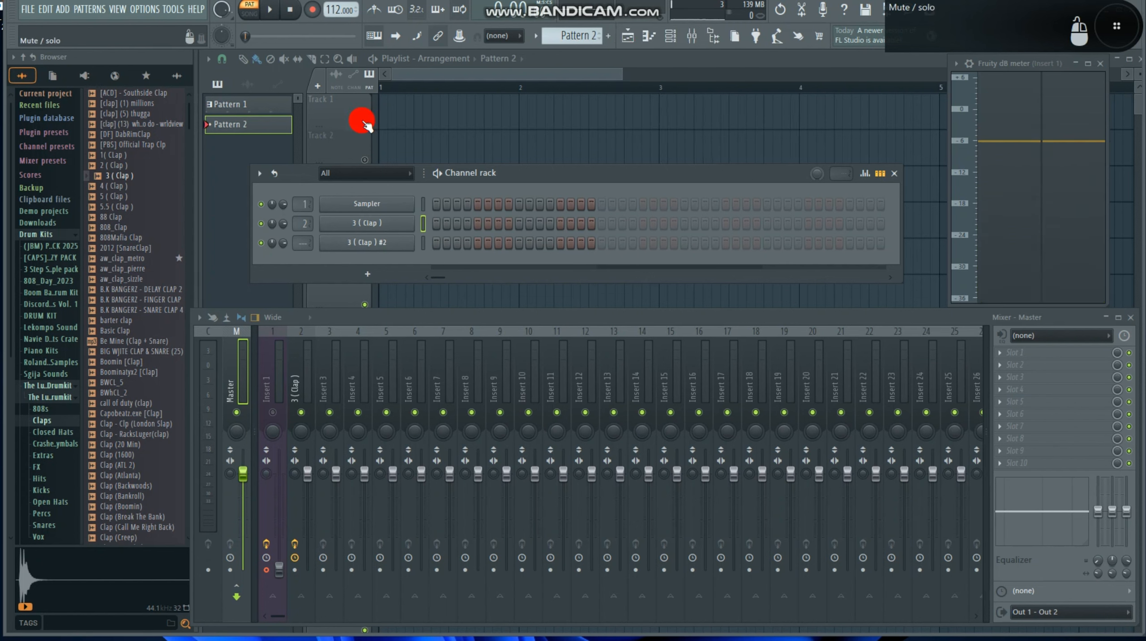
left_click(443, 109)
left_click_drag(540, 117, 561, 114)
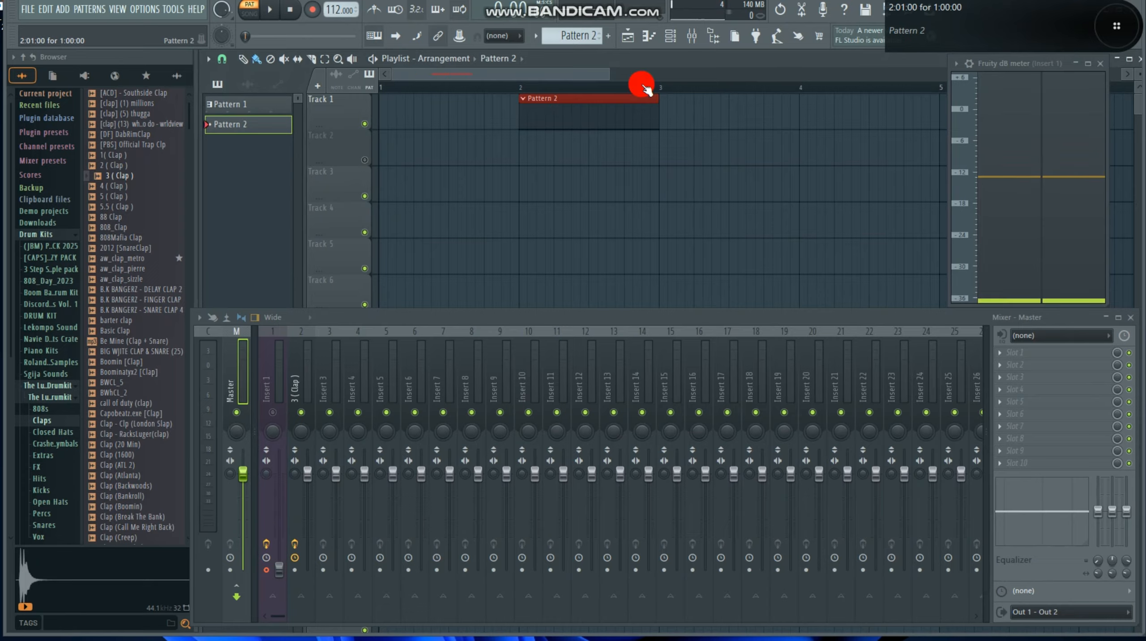
Paste the cut steps into the 3 ( Clap ) channel of Pattern 2
left_click(671, 36)
right_click(402, 223)
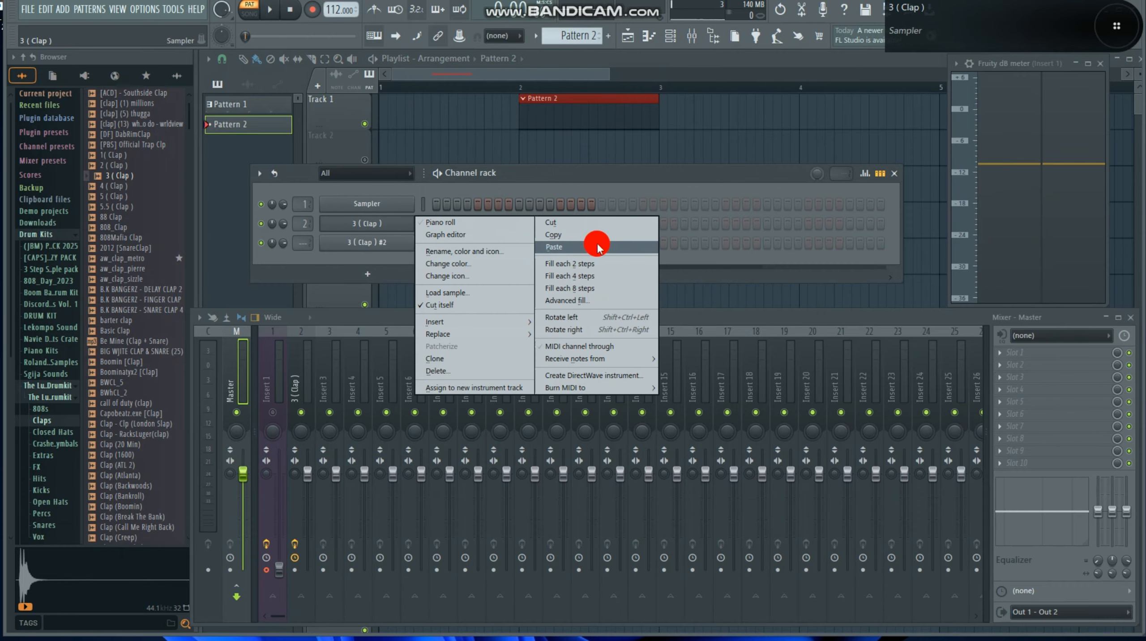
left_click(592, 245)
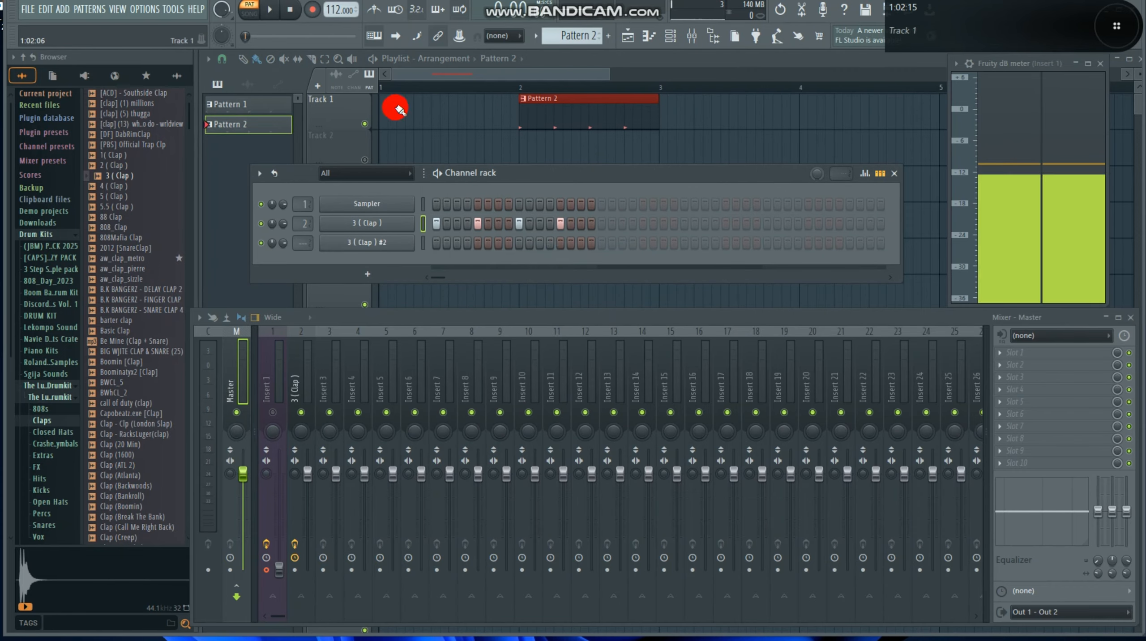
Place a Pattern 1 clip on Track 1 at bar 1, directly before the Pattern 2 clip, and test playback
left_click_drag(257, 108, 397, 113)
left_click_drag(477, 117, 424, 124)
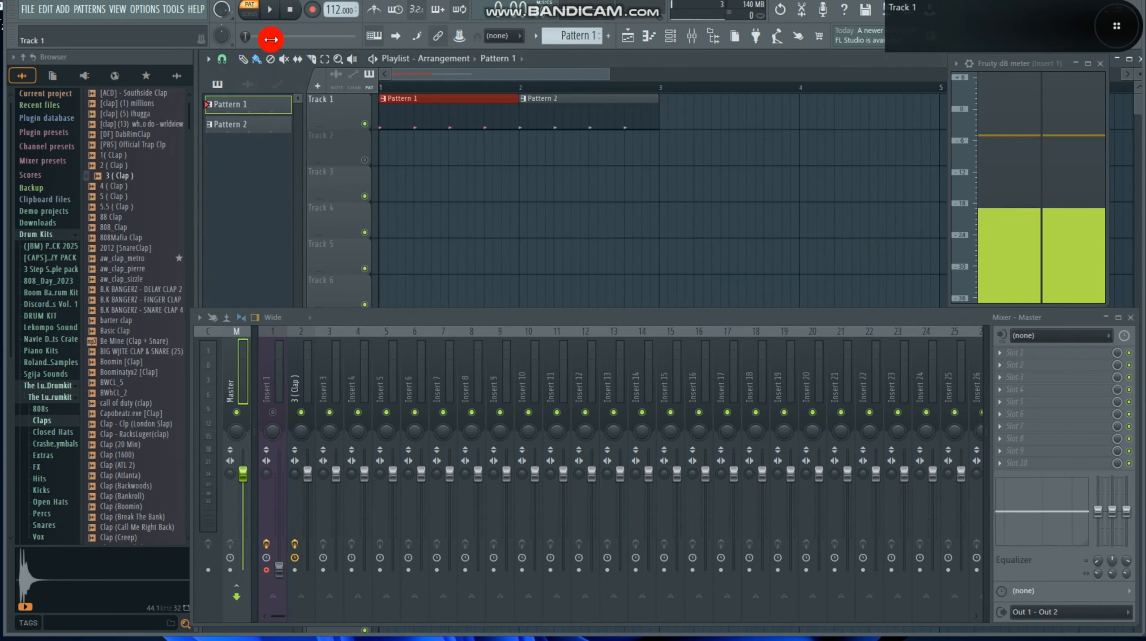
left_click(249, 9)
left_click(270, 9)
key("space")
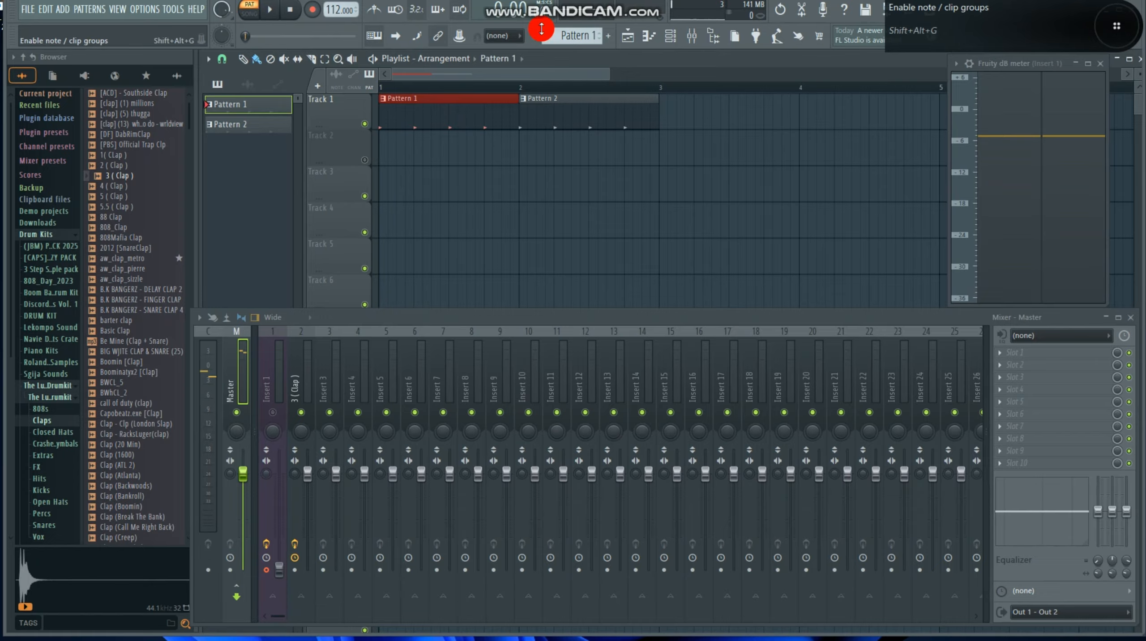
Adjust the volume envelope's decay time on the 3 ( Clap ) #2 channel, and close its settings and the channel rack
left_click(669, 35)
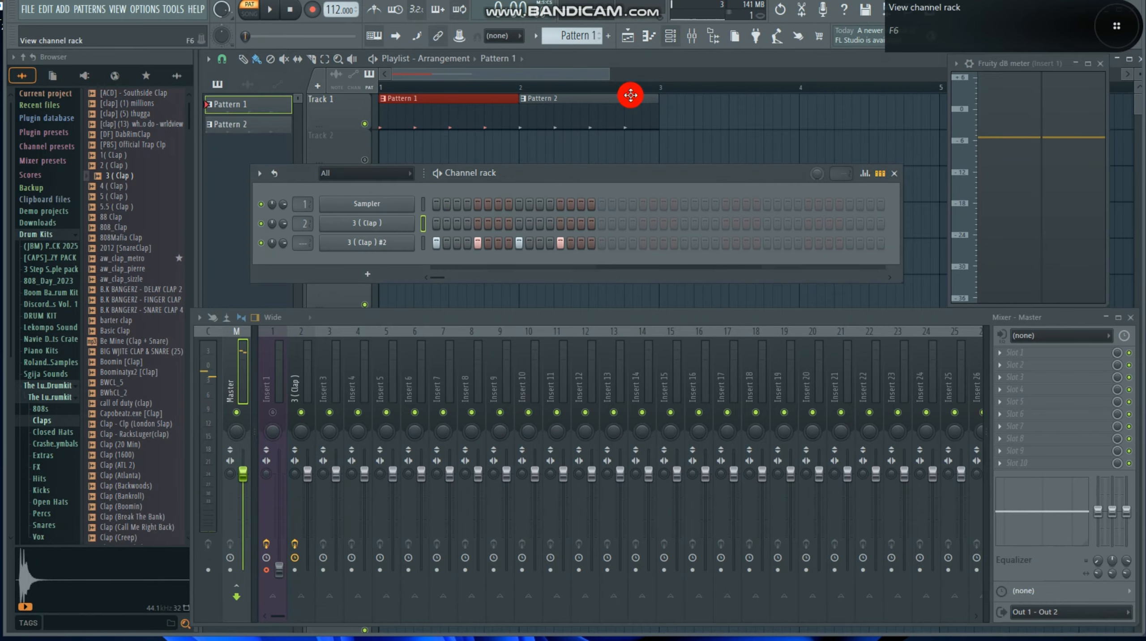
left_click(404, 245)
left_click(459, 221)
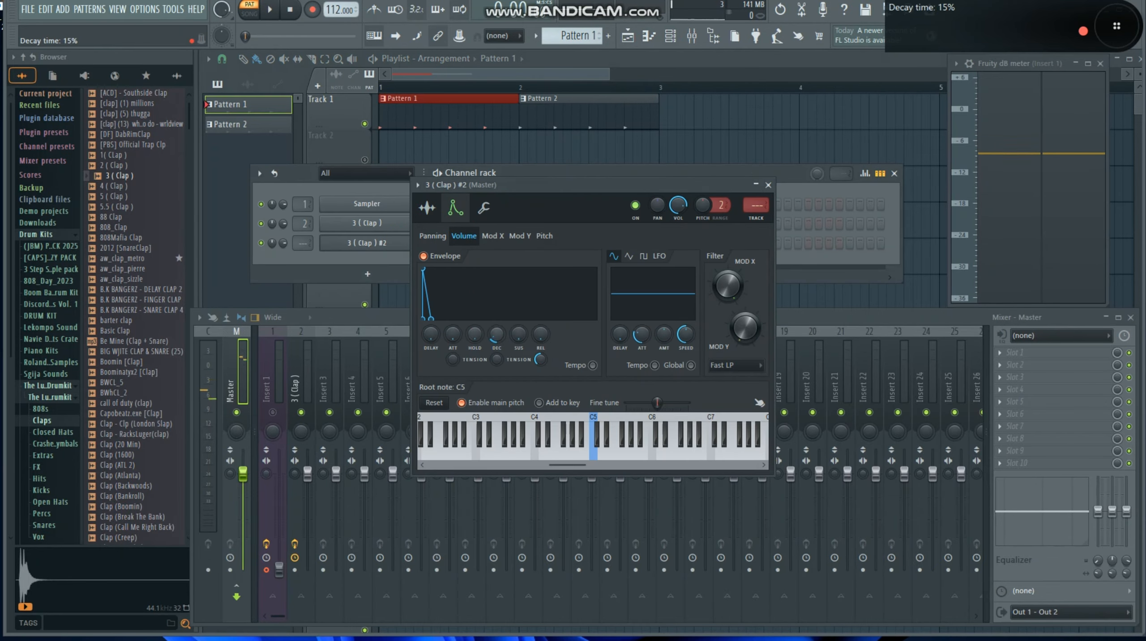
left_click(766, 189)
left_click(892, 174)
Switch playback from pattern to song mode and play the arrangement to compare the dry and processed claps
key("space")
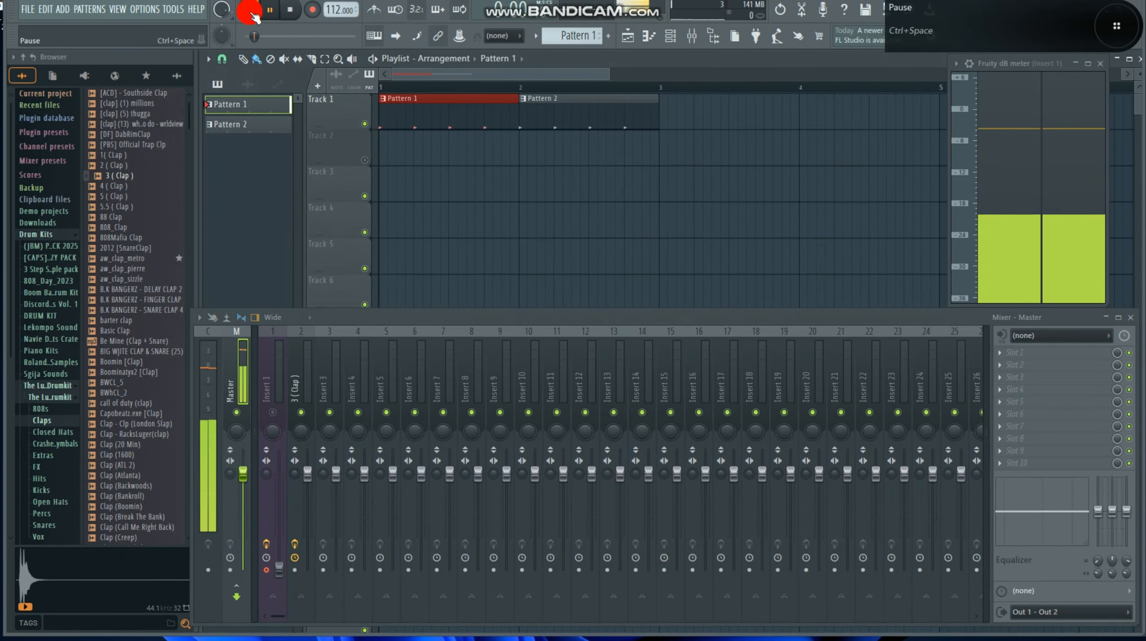
left_click(249, 14)
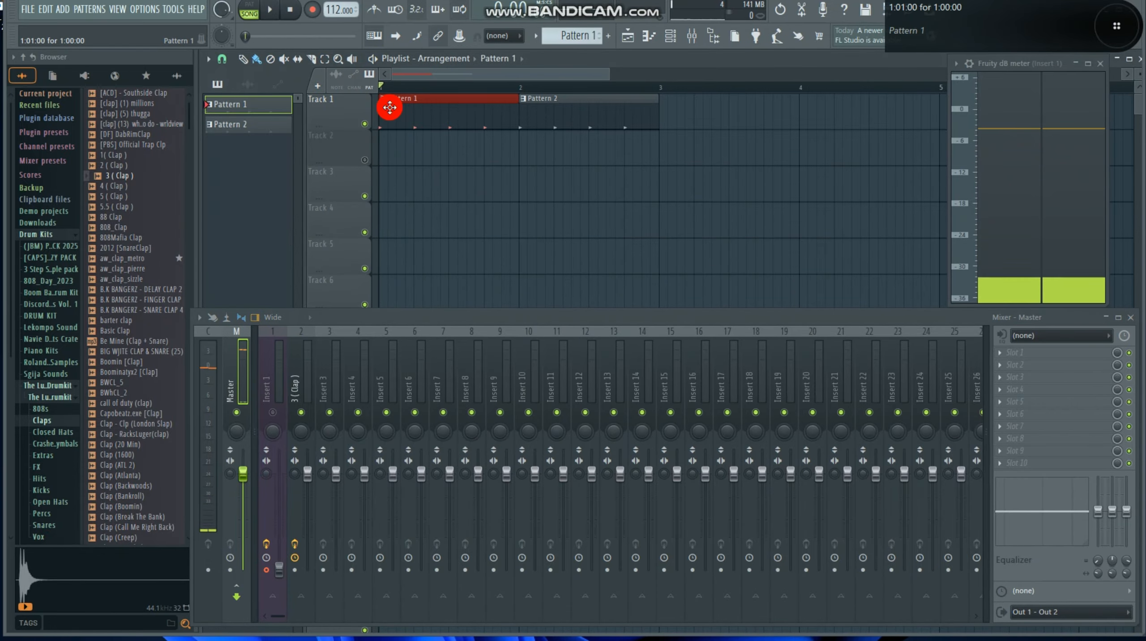
key("space")
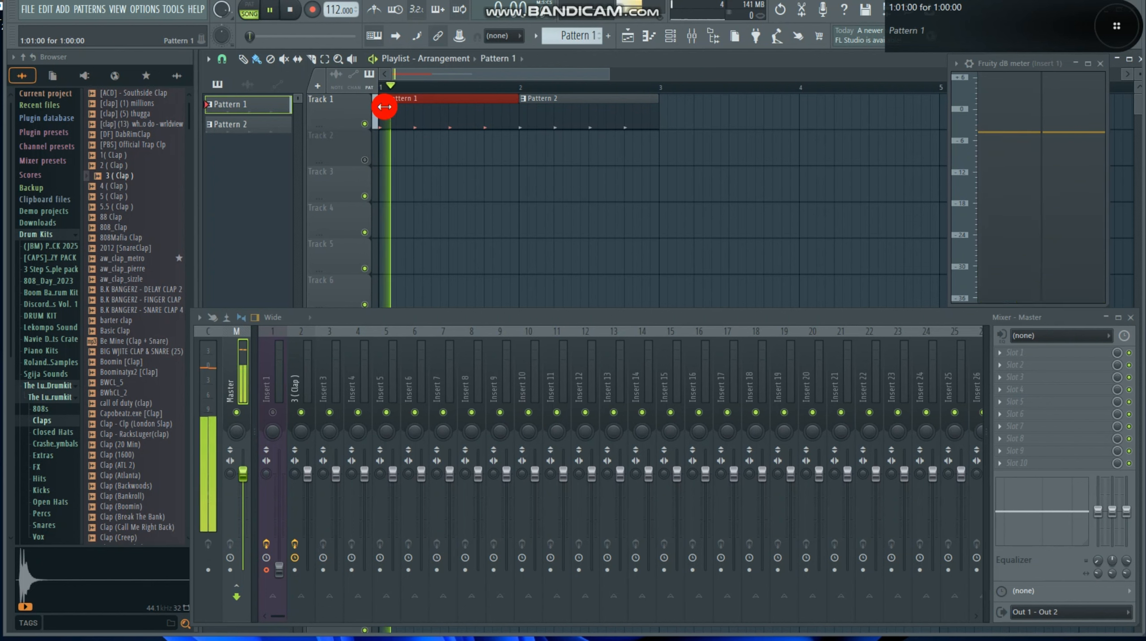
key("space")
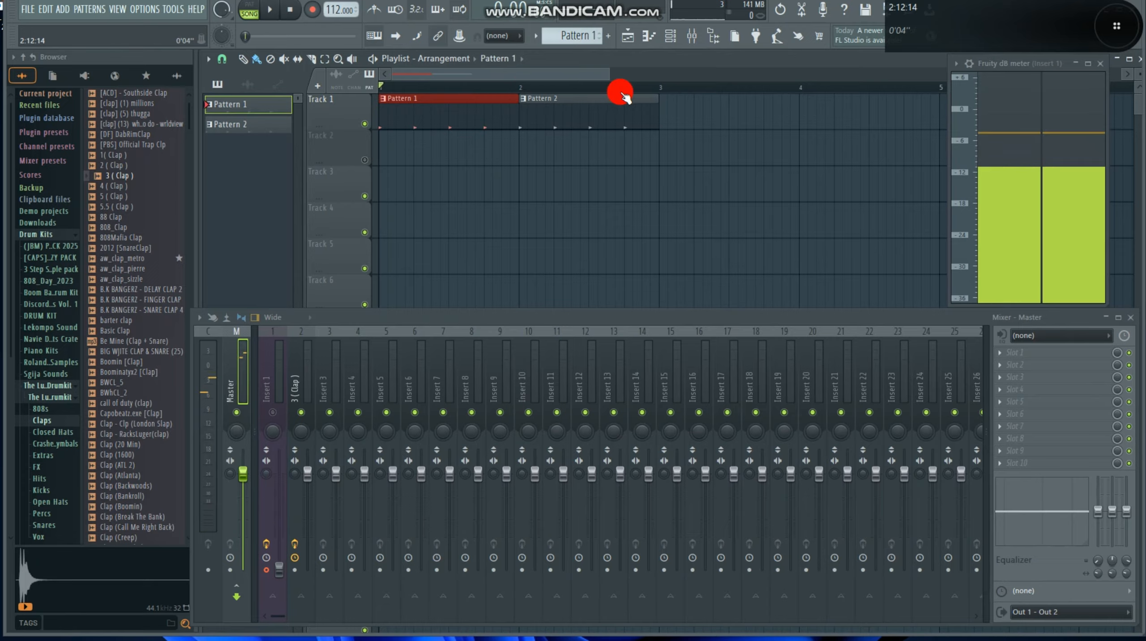
Play the arrangement from bar 1 several times to compare the Pattern 1 and Pattern 2 claps on Track 1, and stop playback
left_click_drag(608, 77, 584, 87)
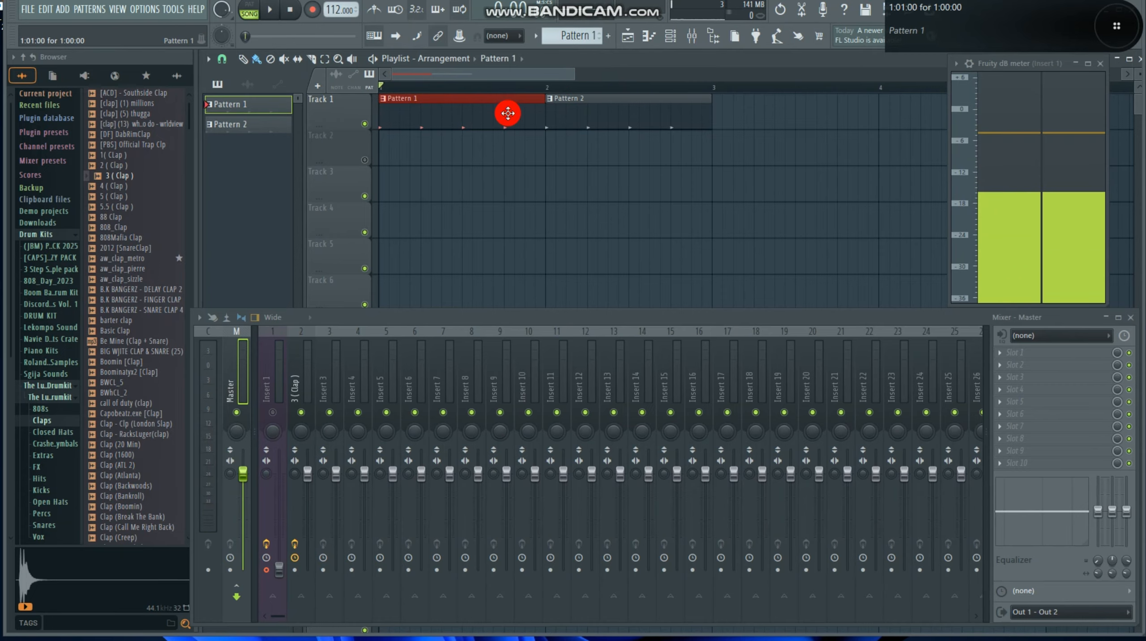
key("space")
key("space")
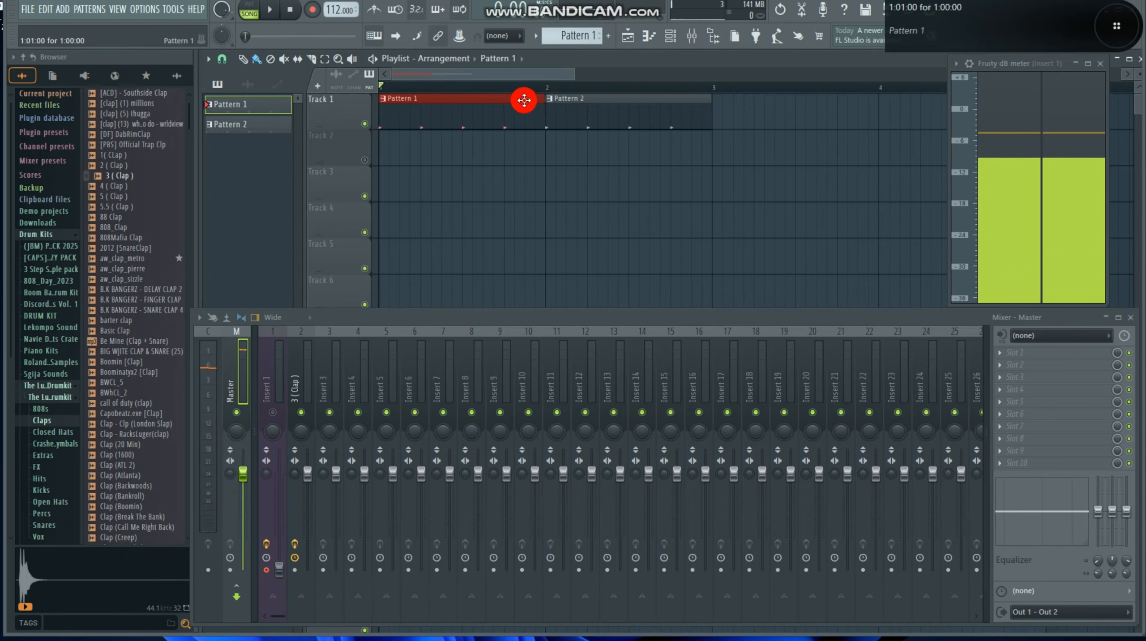
key("space")
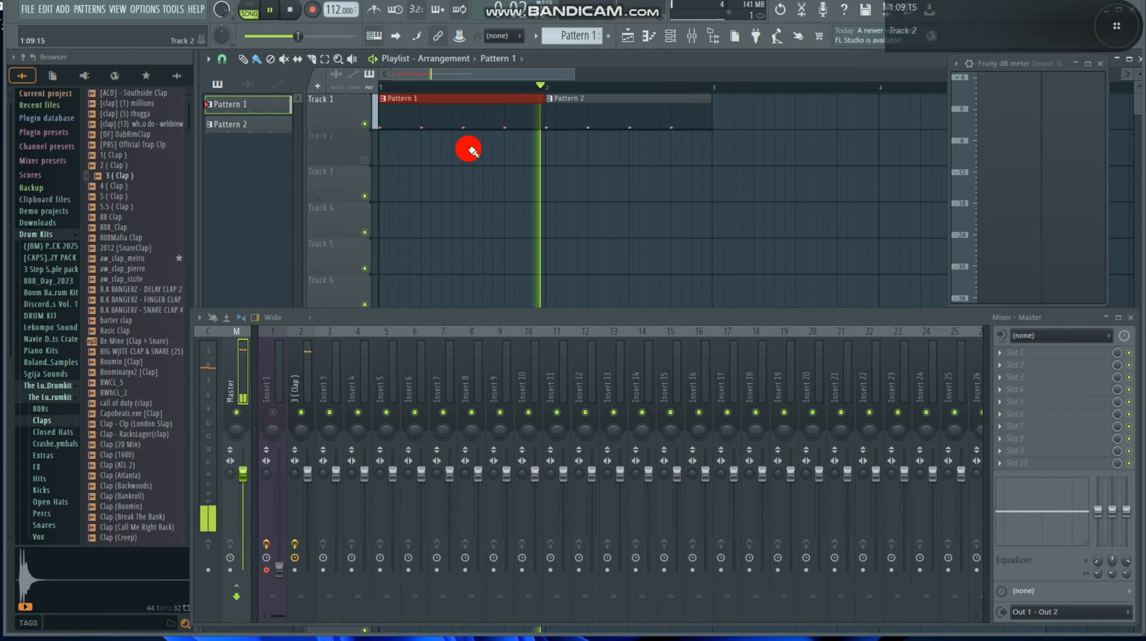
key("space")
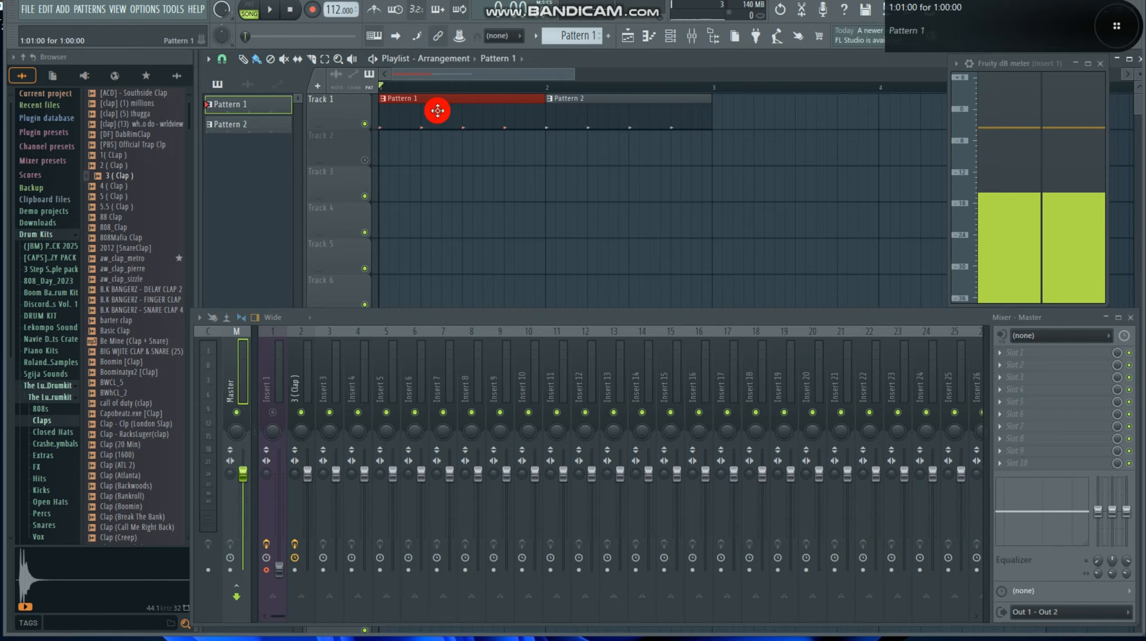
key("space")
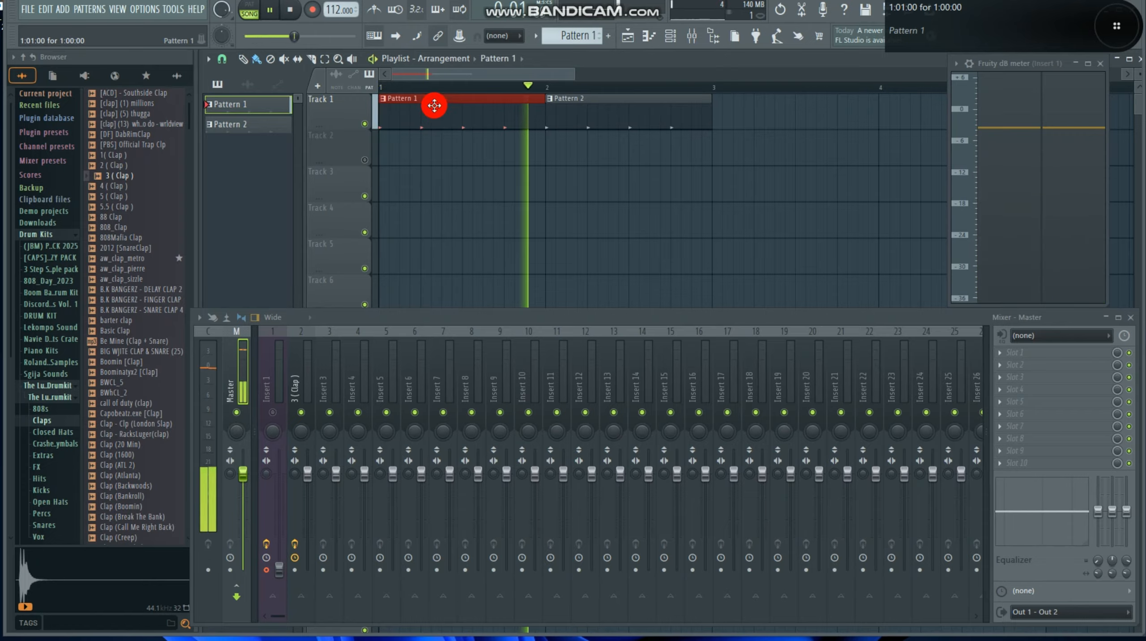
key("space")
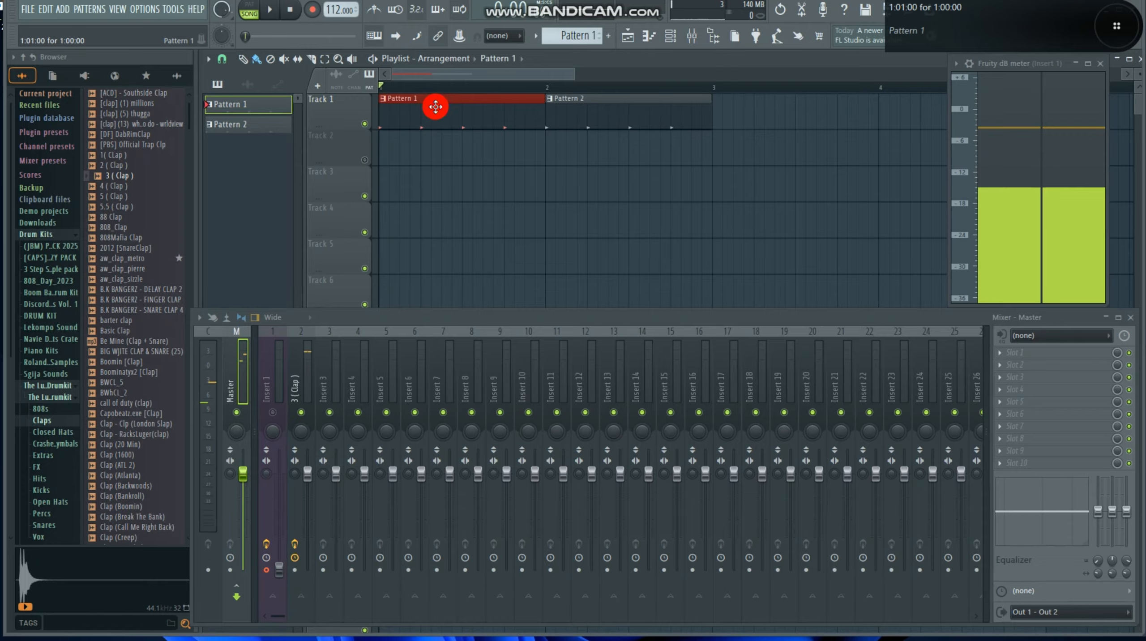